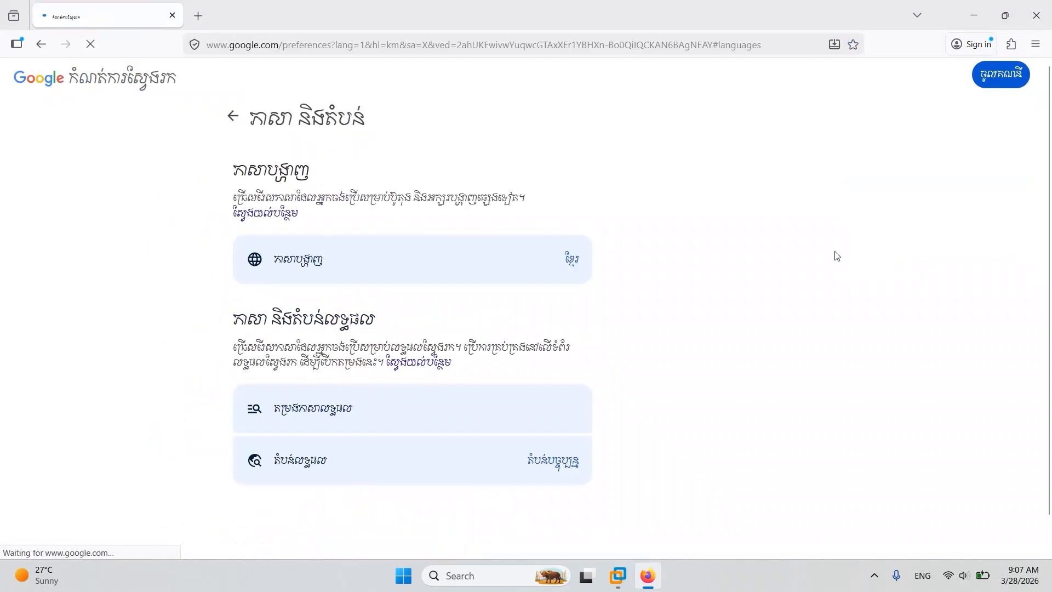
Set the Google Search display language to English and confirm the change.
click(381, 273)
scroll(571, 316, down, 5)
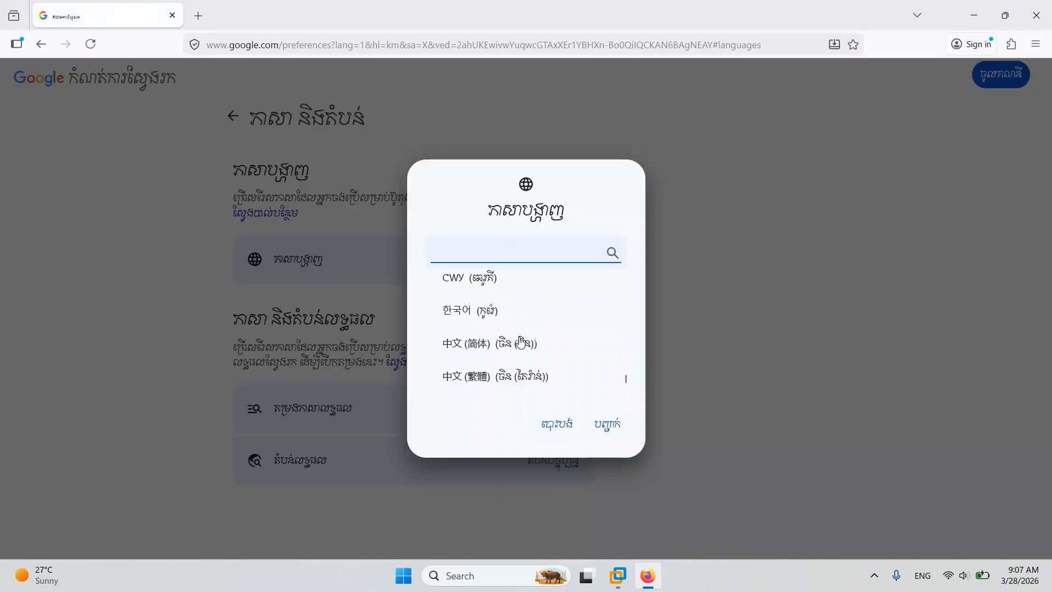
scroll(521, 343, up, 10)
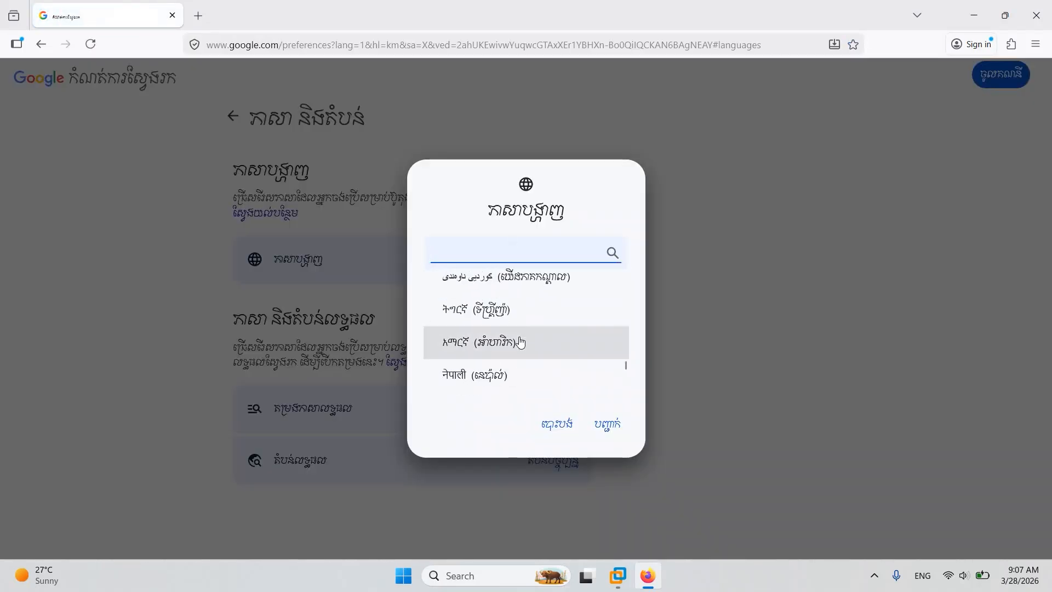
scroll(520, 343, up, 5)
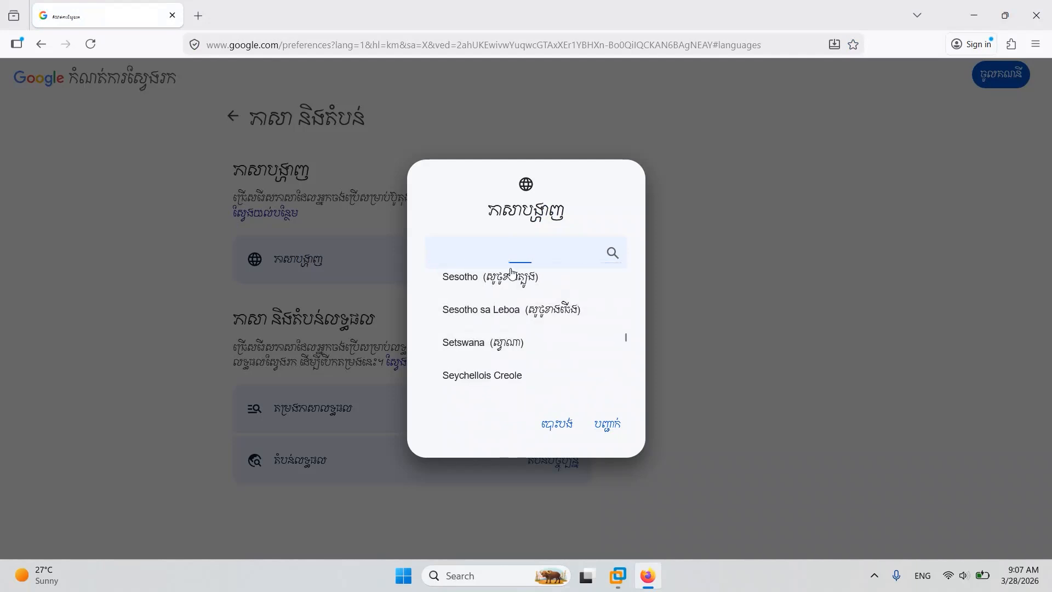
text(en)
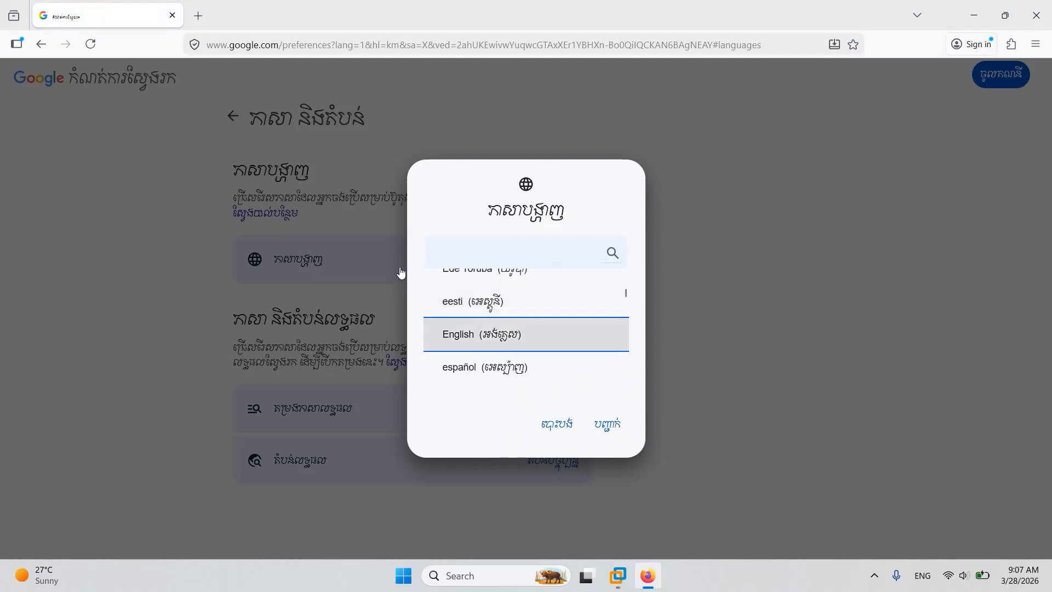
click(494, 334)
click(607, 424)
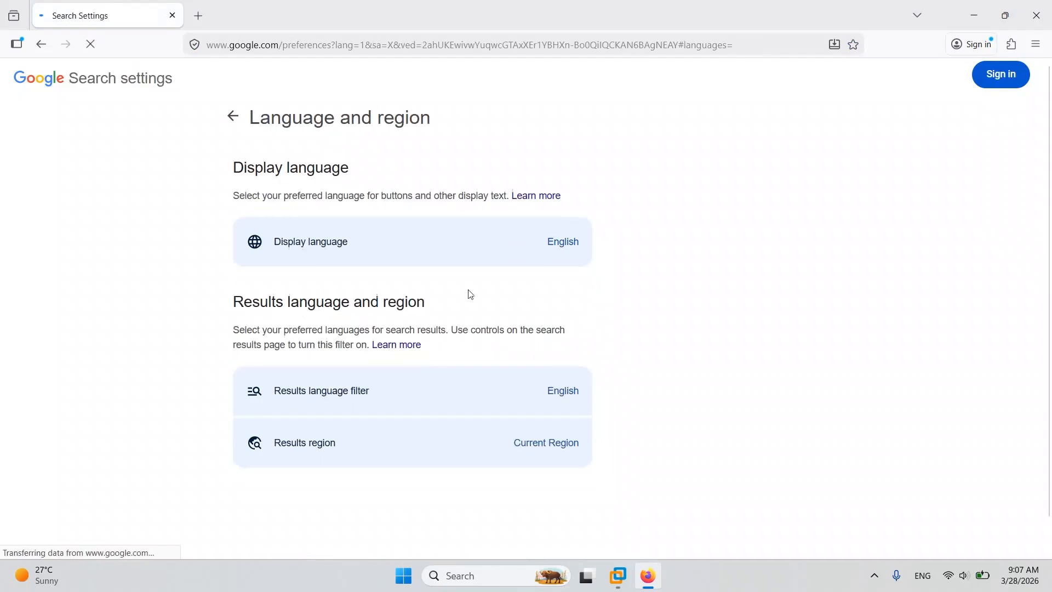
Return to the "kali linux download" search results and open the Get Kali page on kali.org.
click(41, 44)
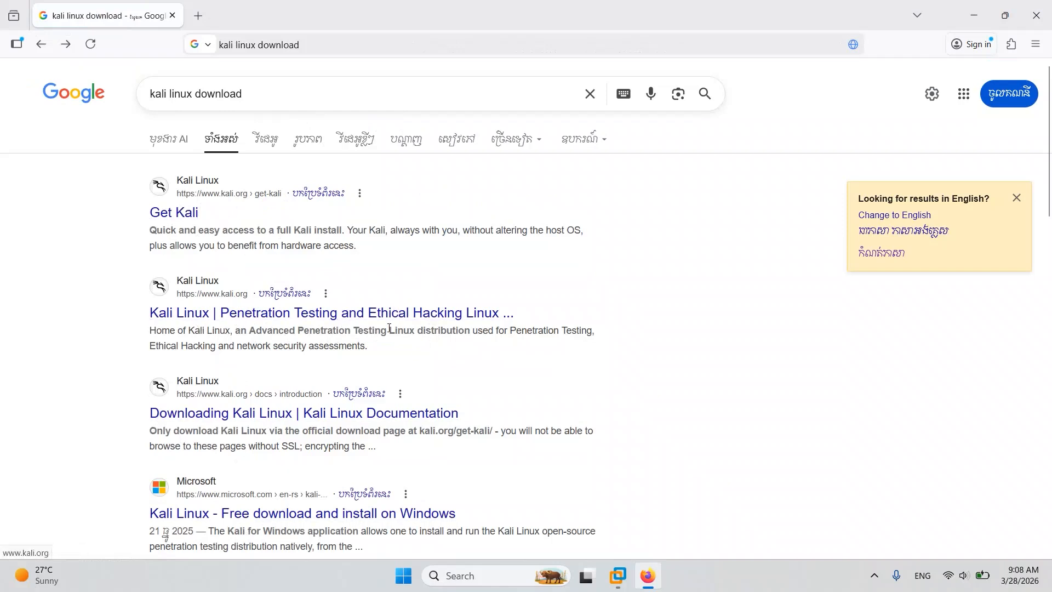
click(167, 214)
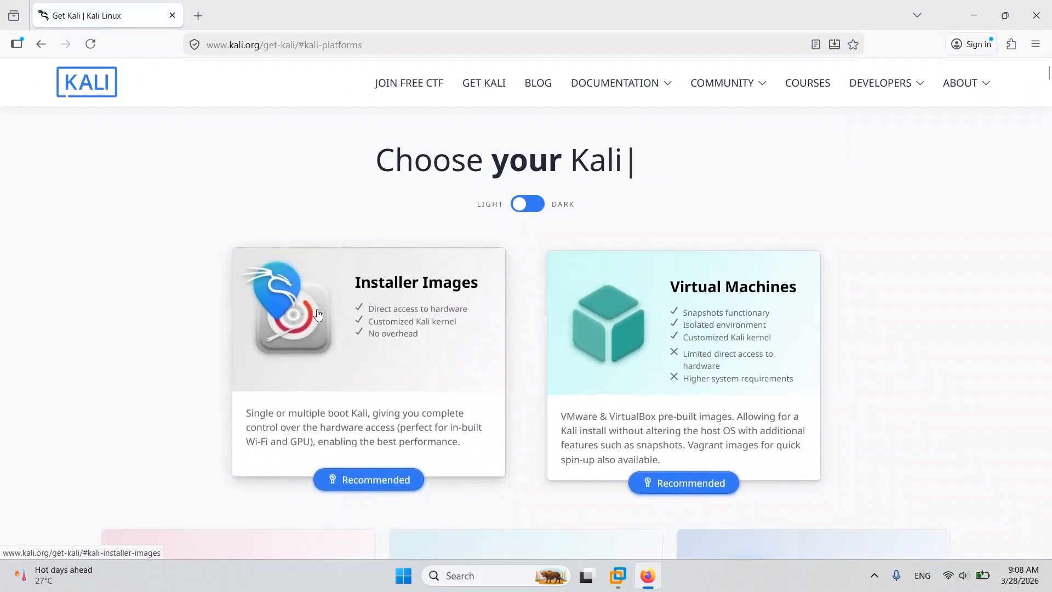
scroll(369, 363, down, 10)
scroll(370, 361, up, 10)
Compare the download options in the Installer Images and Pre-built Virtual Machines sections of the Kali page.
click(371, 364)
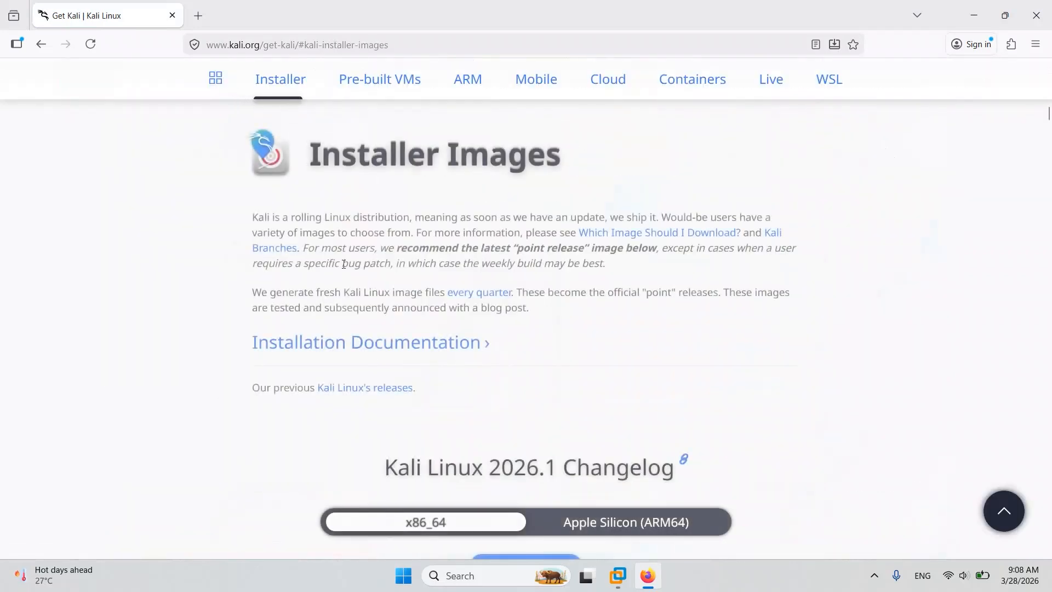
click(41, 44)
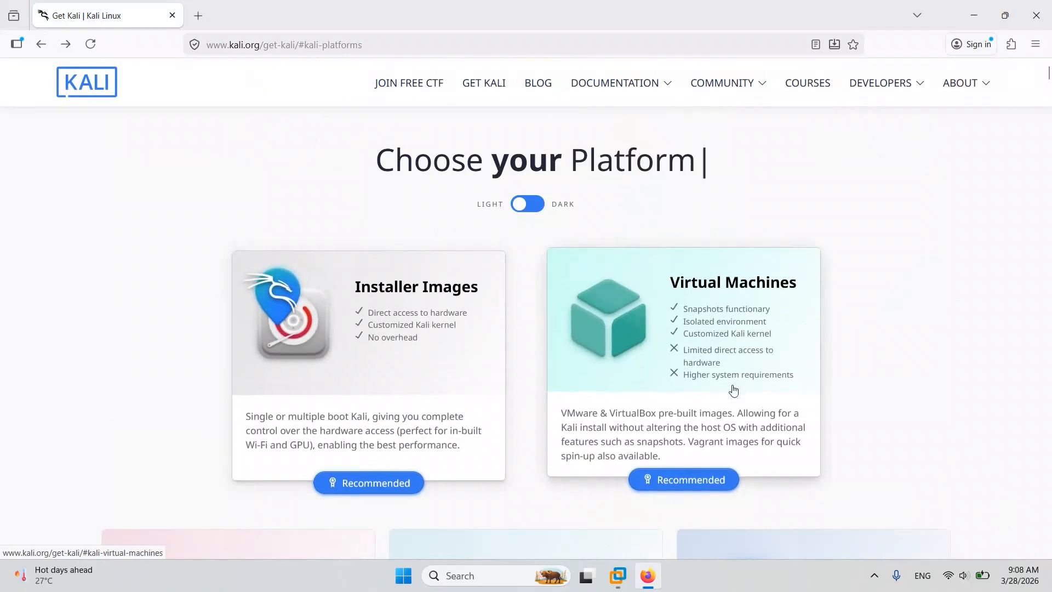
click(647, 341)
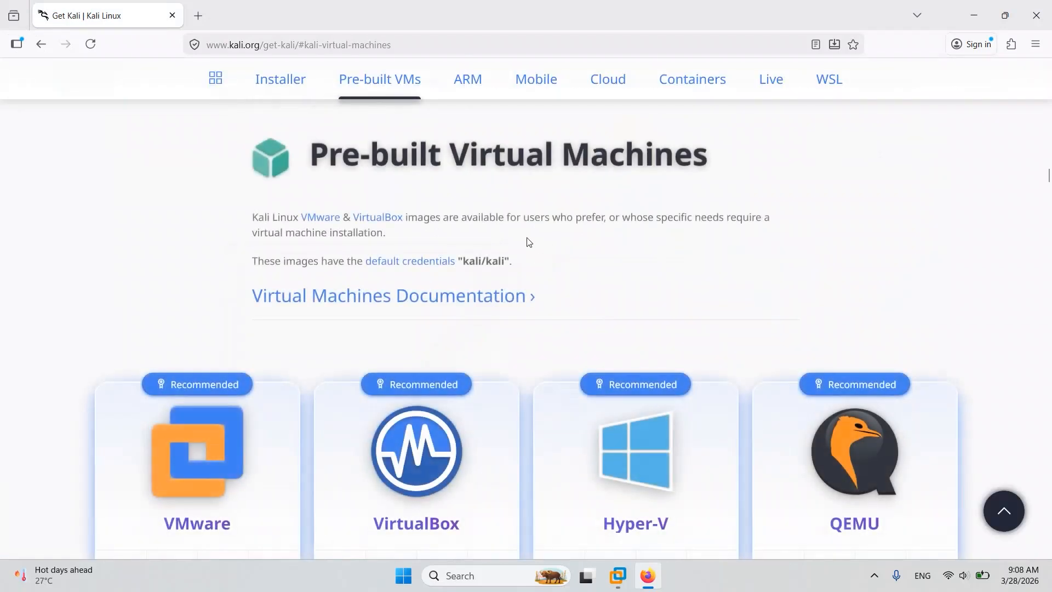
scroll(656, 375, down, 3)
scroll(694, 350, up, 1)
scroll(694, 351, up, 10)
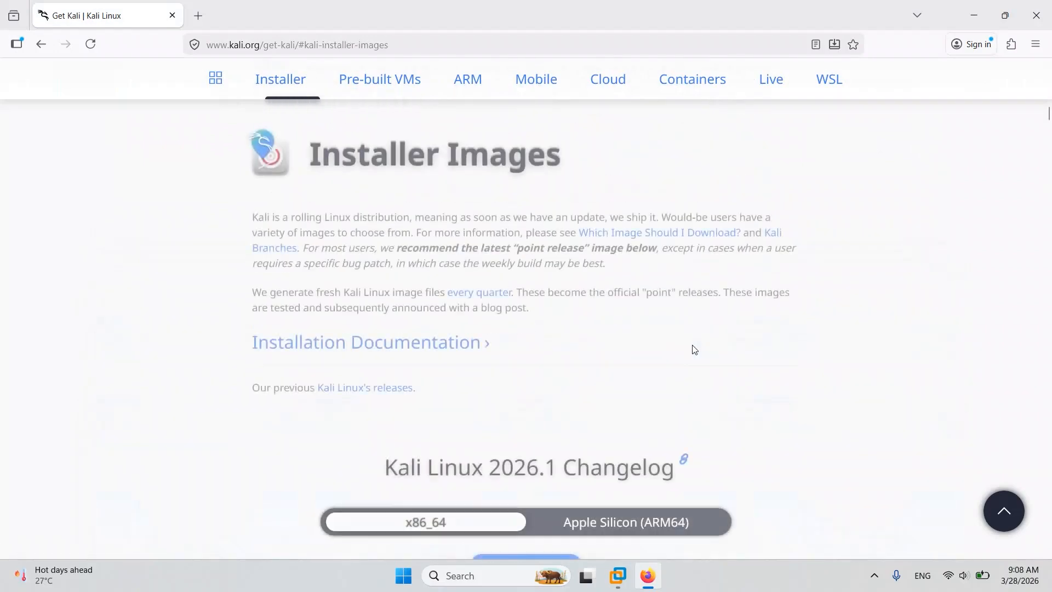
scroll(694, 351, down, 5)
scroll(865, 346, down, 3)
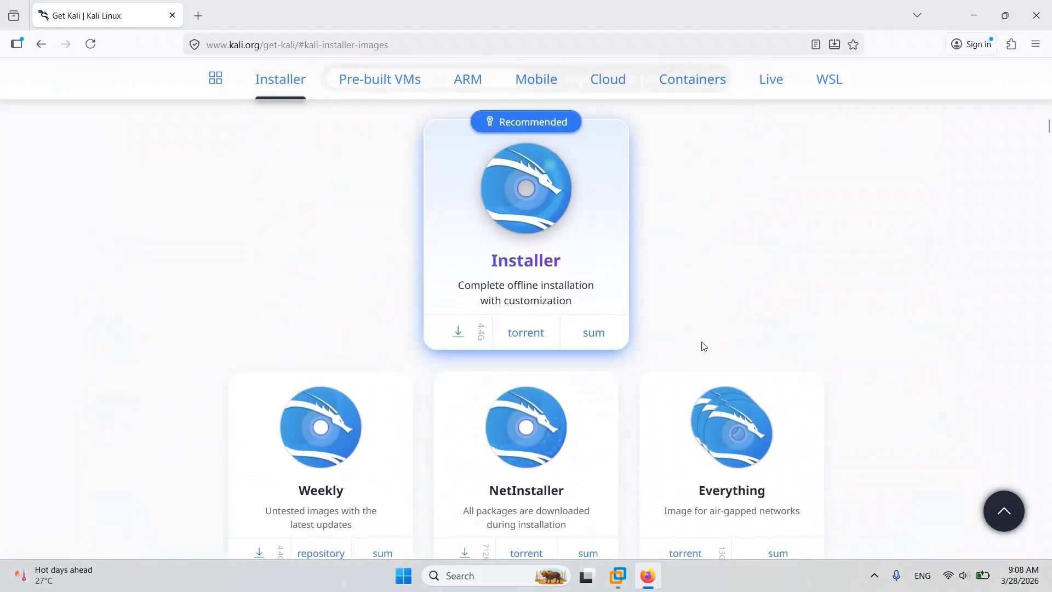
scroll(682, 334, up, 10)
scroll(681, 334, down, 20)
scroll(681, 334, up, 8)
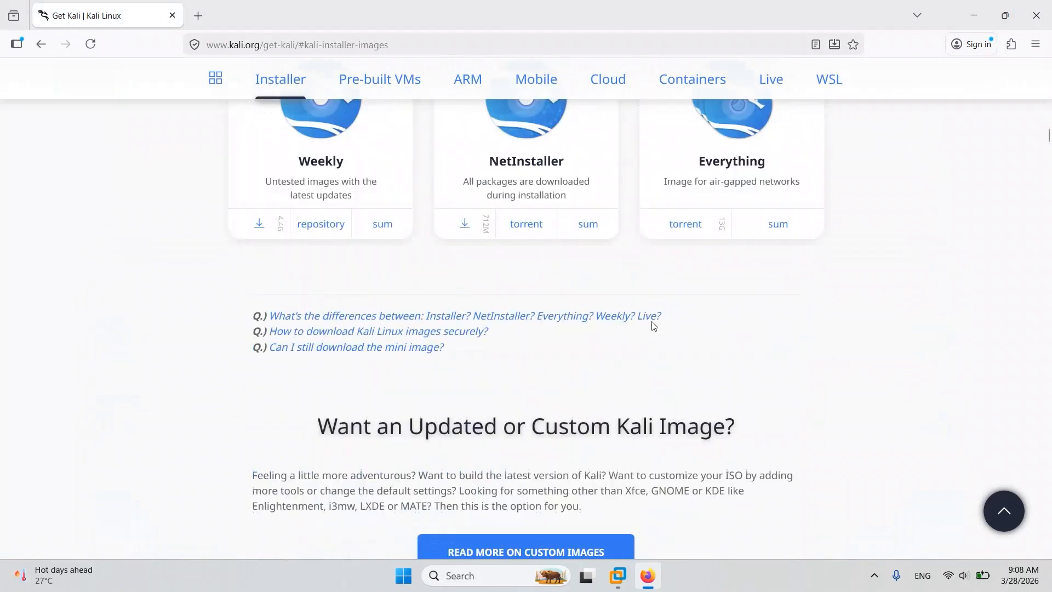
click(41, 43)
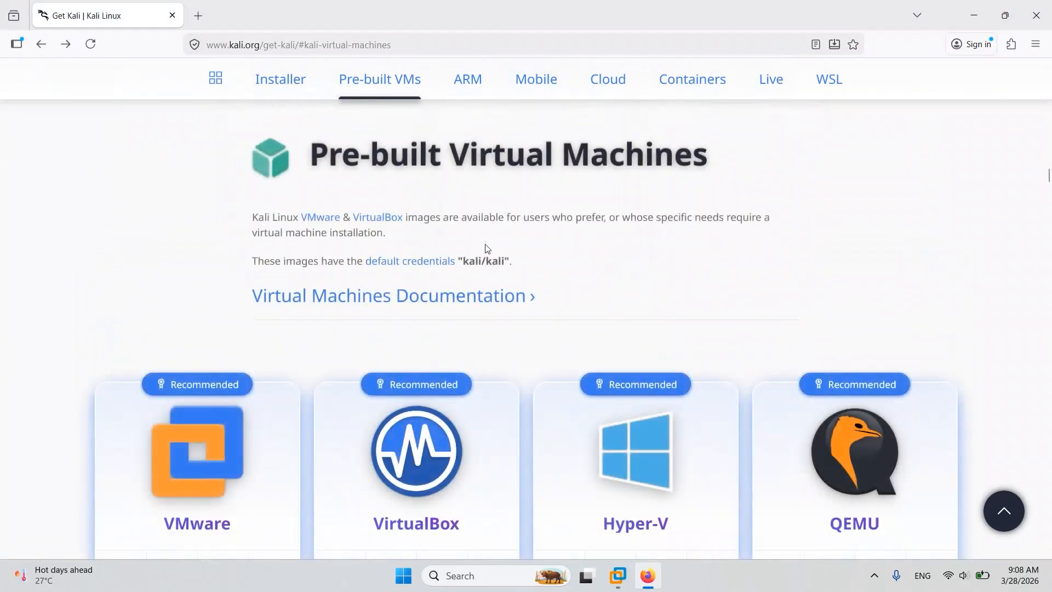
scroll(418, 269, down, 3)
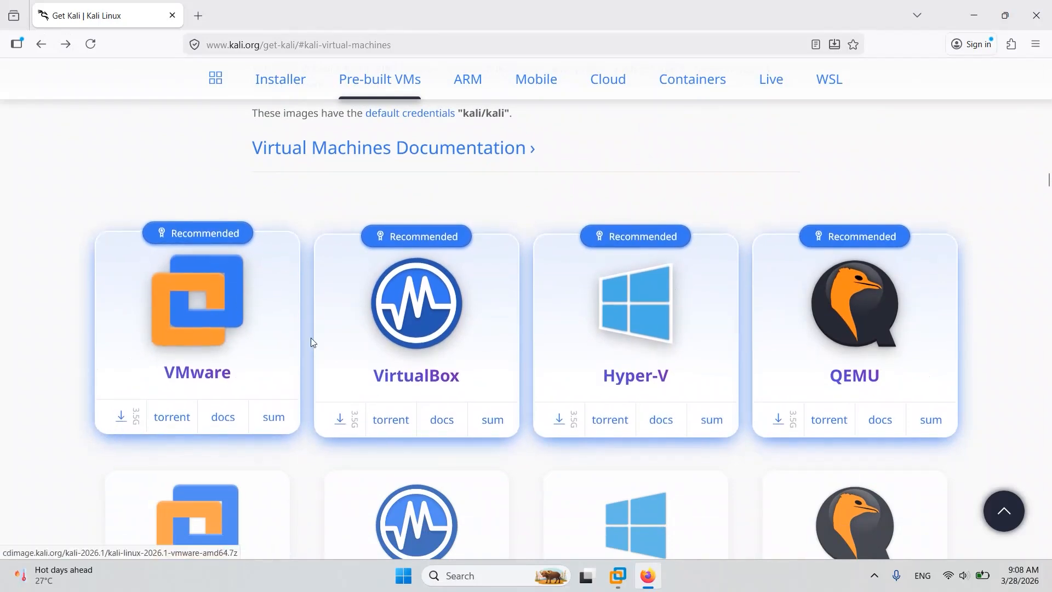
key(alt+Right)
scroll(275, 256, down, 7)
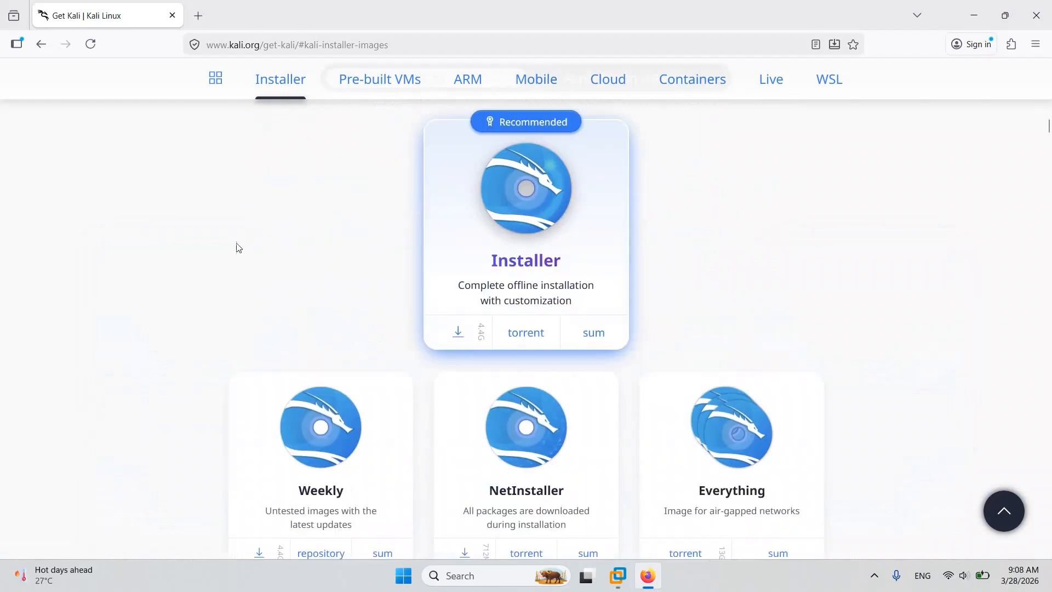
Download the recommended VMware image from the Pre-built Virtual Machines section and show the finished download in its folder.
click(42, 45)
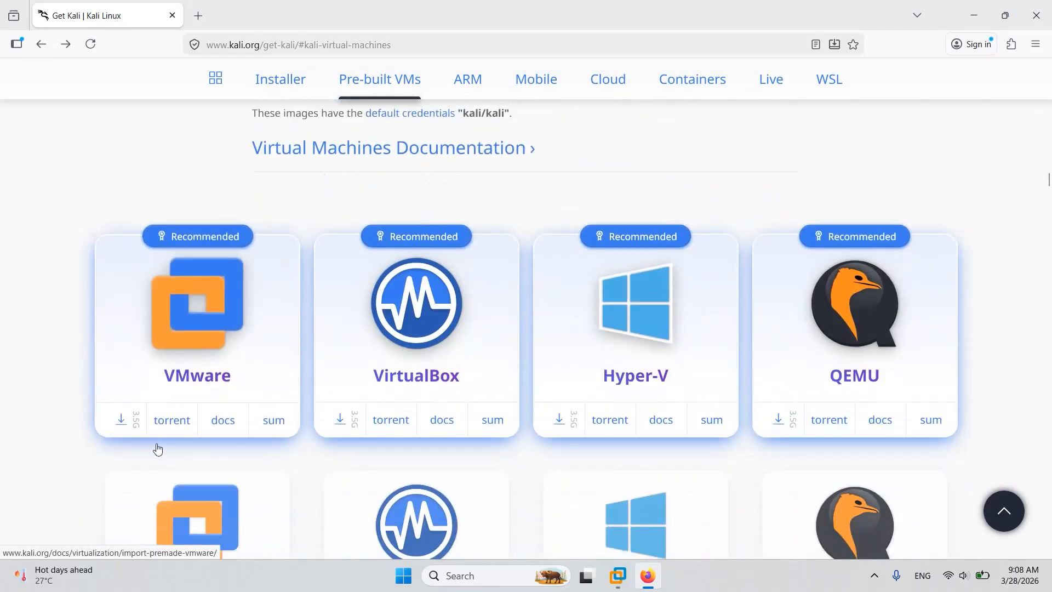
click(112, 422)
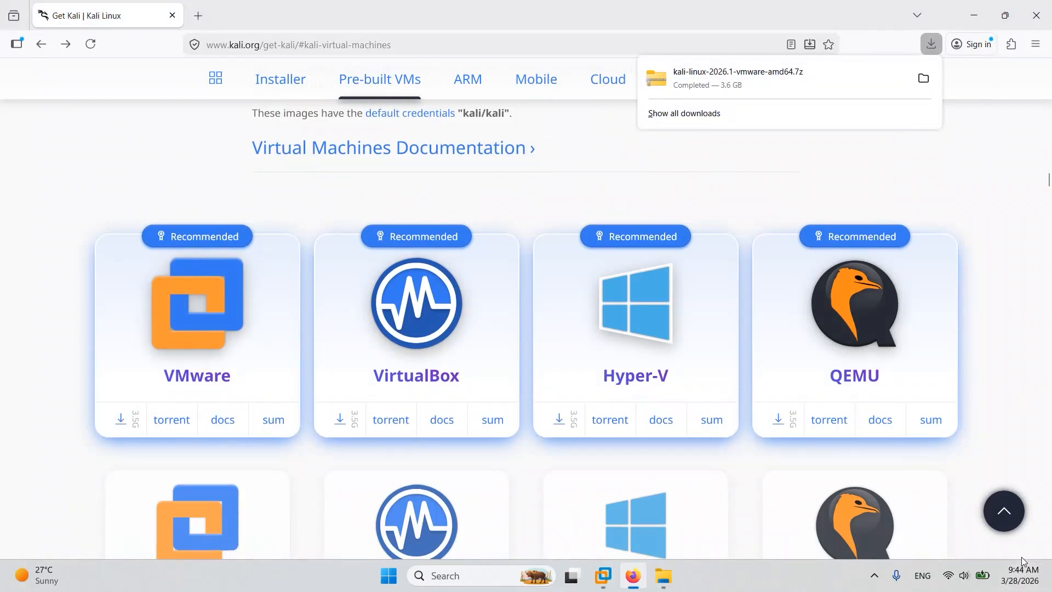
click(931, 44)
click(923, 78)
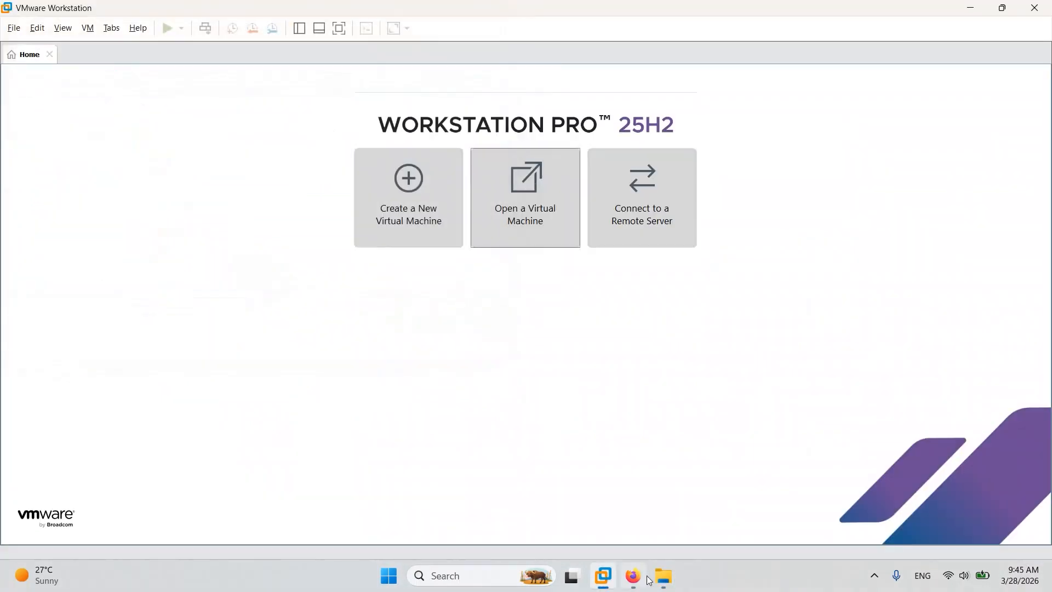
In the Downloads folder, extract kali-linux-2026.1-vmware-amd64.7z with WinRAR into its own folder named kali-linux-2026.1-vmware-amd64.
mouse_move(662, 581)
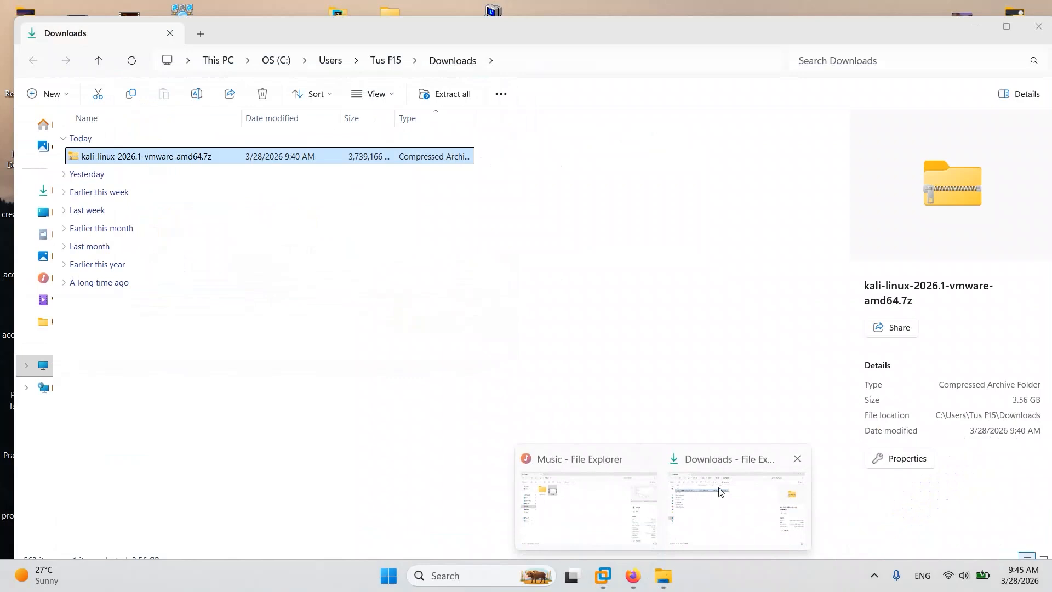
click(719, 491)
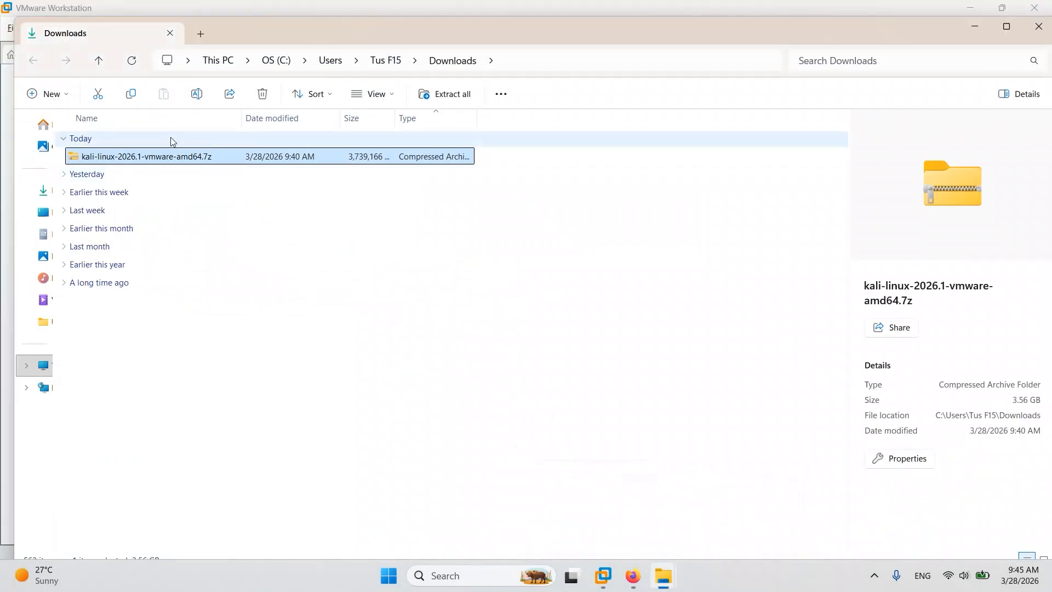
right_click(141, 158)
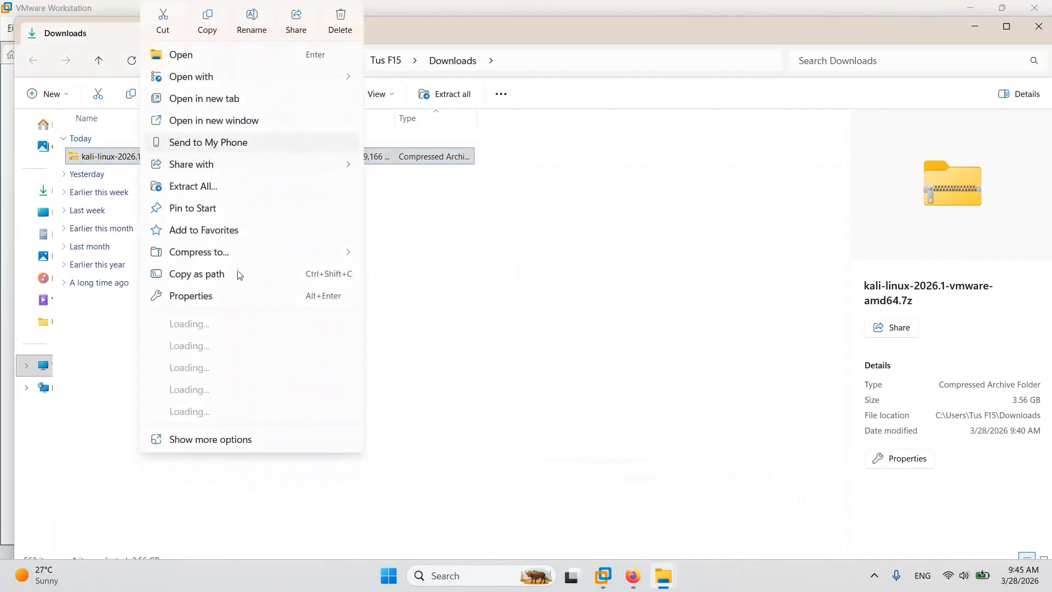
mouse_move(322, 390)
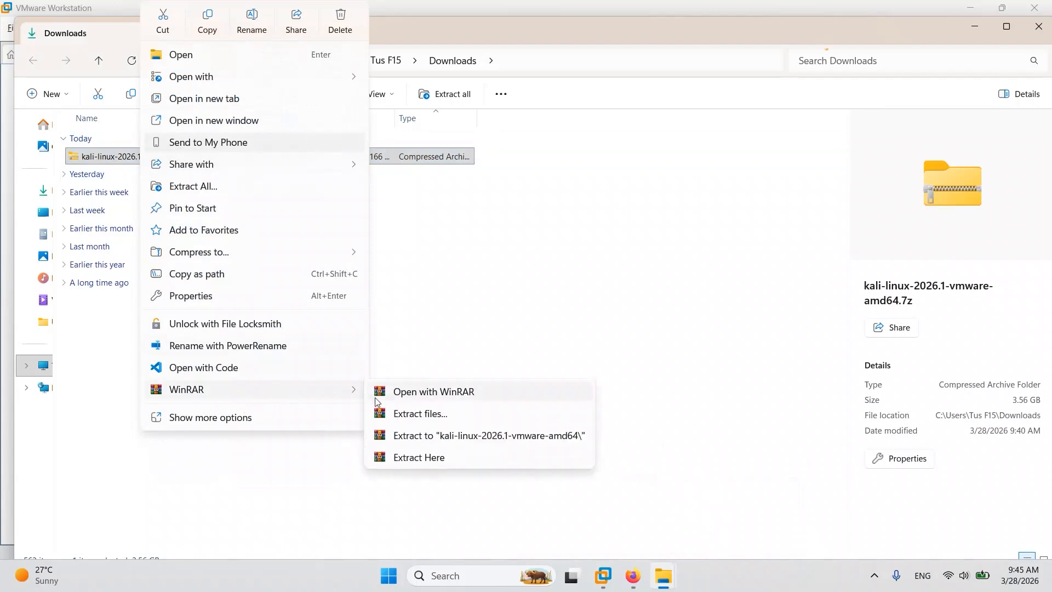
click(412, 437)
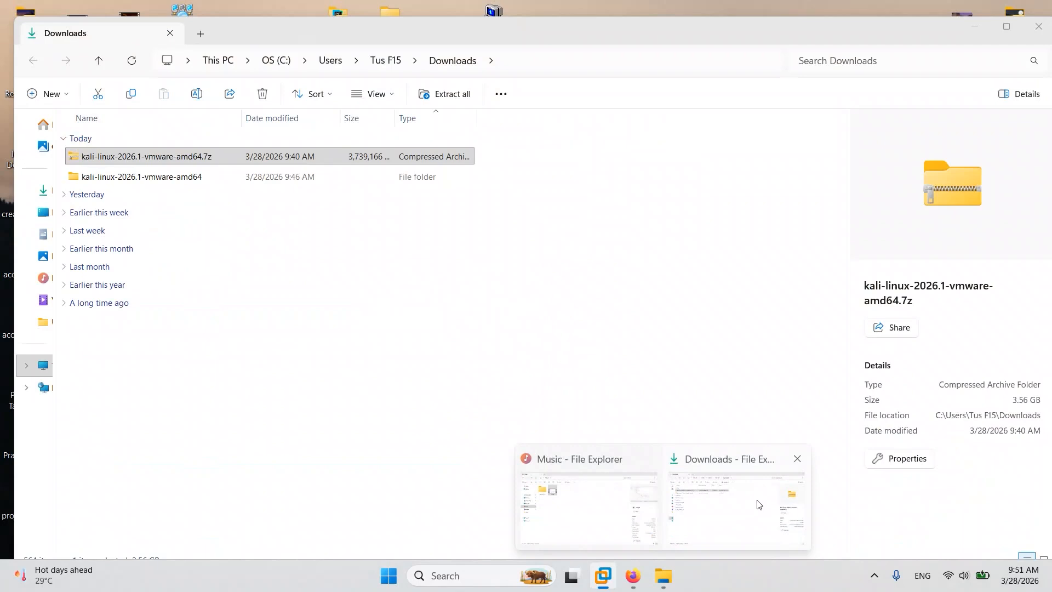
Check the Downloads folder in File Explorer for the extracted Kali folder.
click(759, 504)
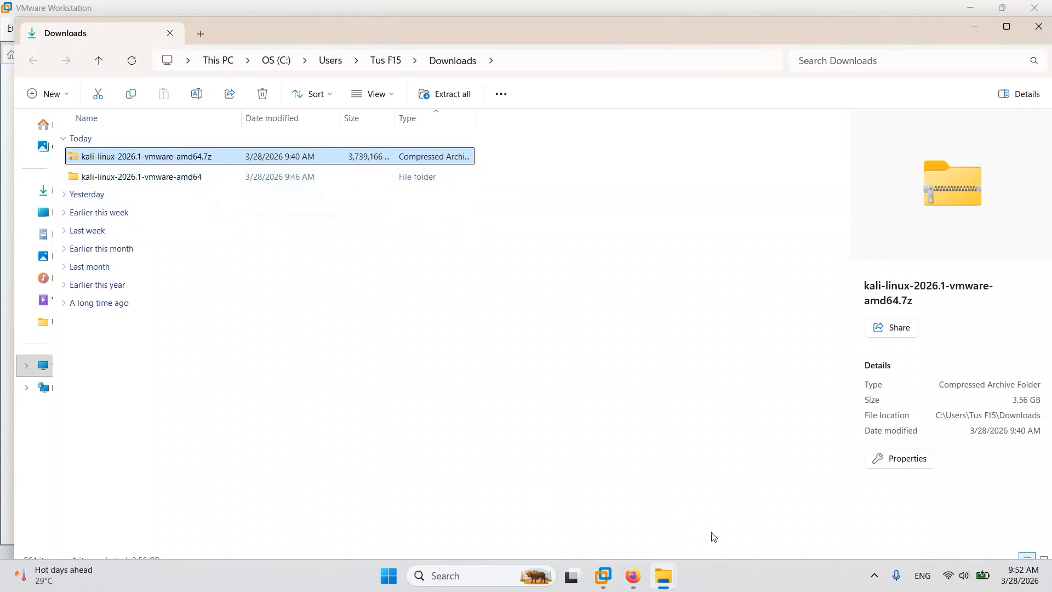
click(536, 546)
mouse_move(674, 587)
click(735, 488)
Switch to VMware Workstation and open the virtual machine file kali-linux-2026.1-vmware-amd64.vmx from the extracted folder in Downloads.
click(604, 573)
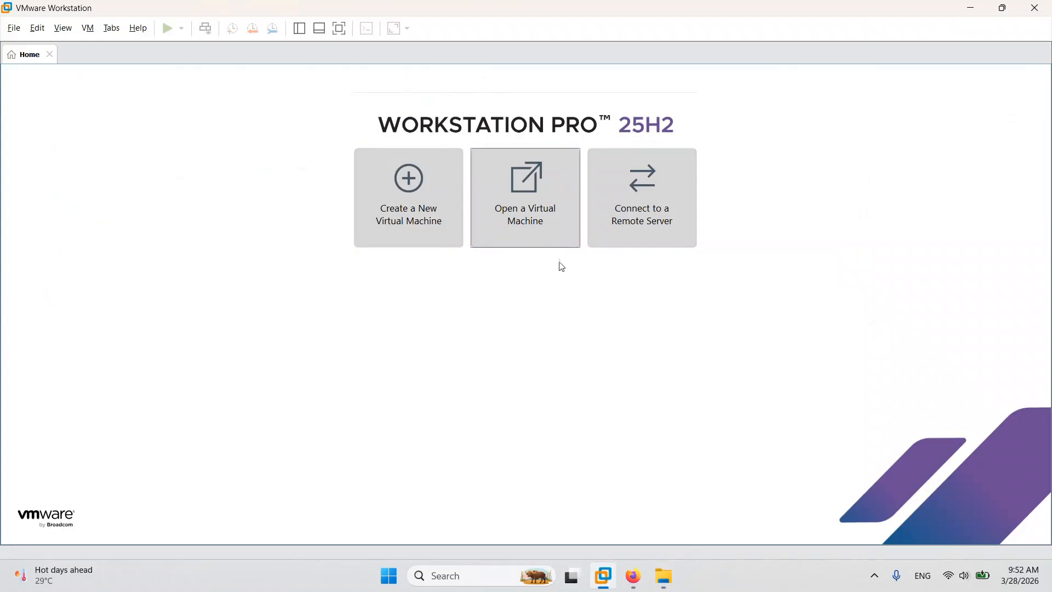
click(533, 207)
click(149, 55)
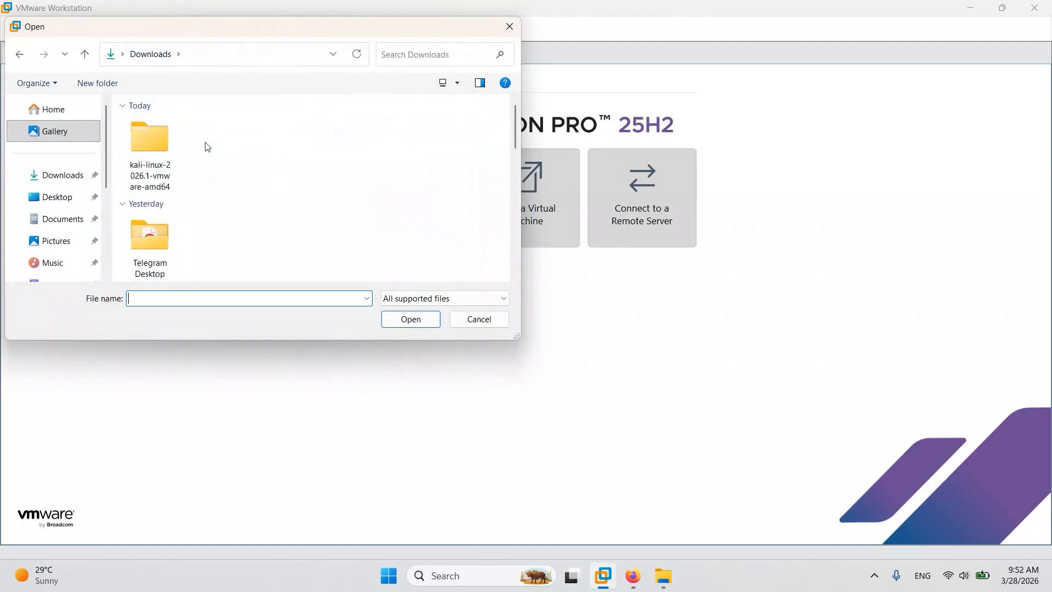
double_click(150, 157)
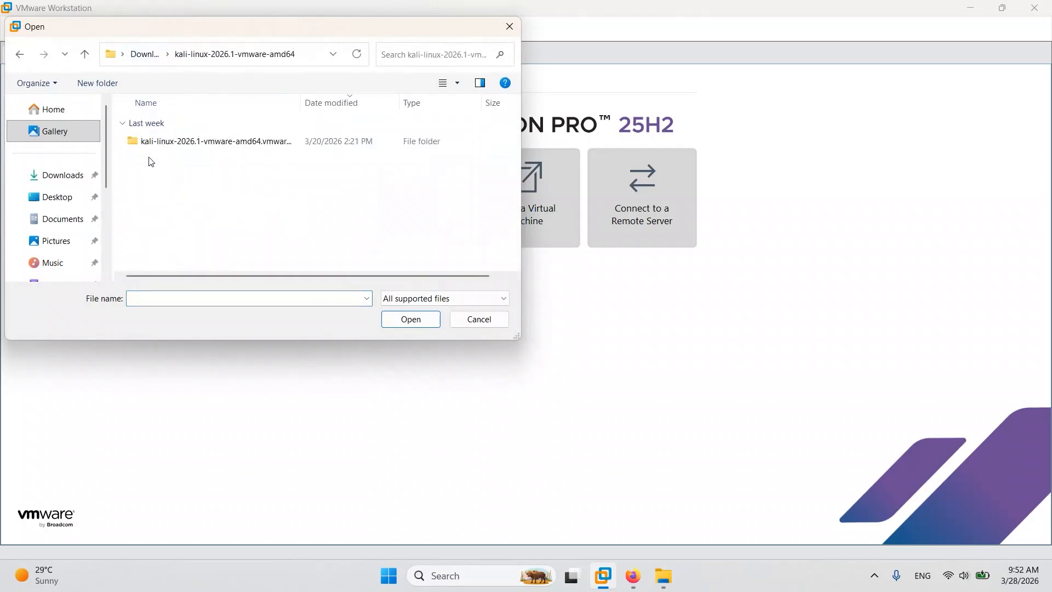
double_click(230, 144)
click(230, 144)
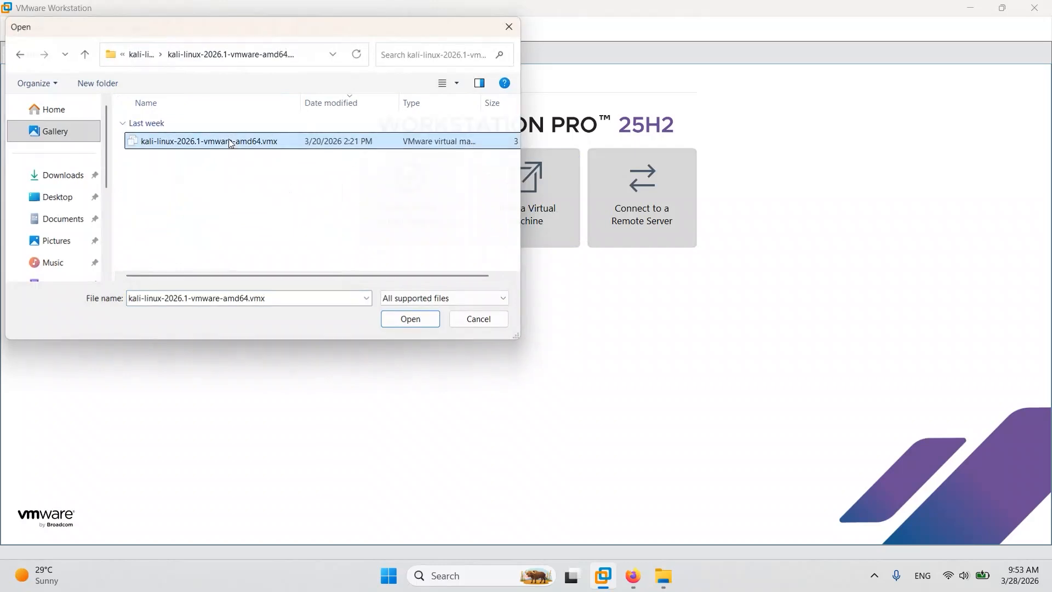
double_click(231, 143)
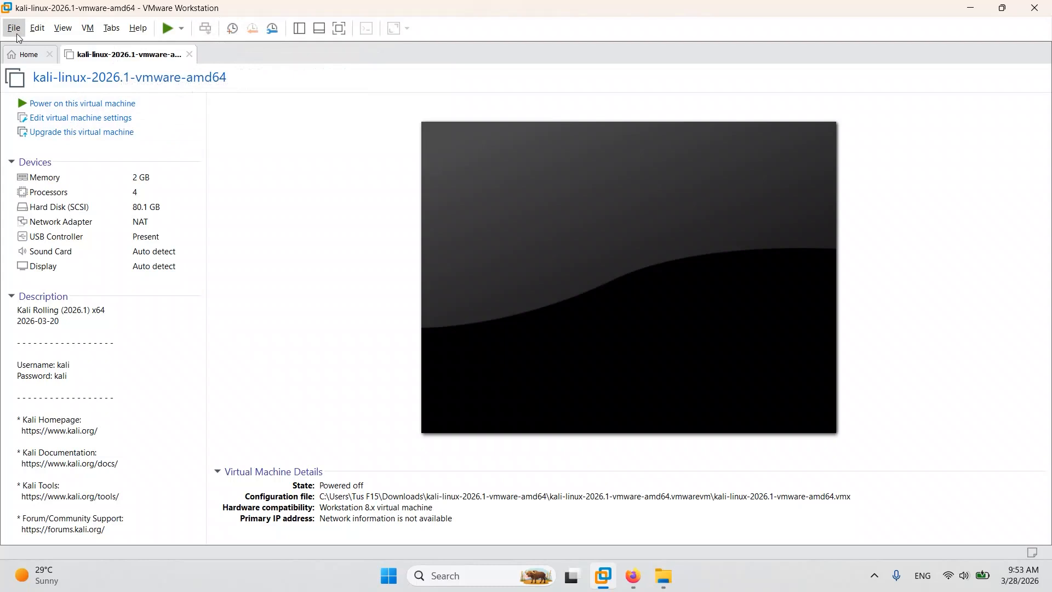
Take a snapshot of the powered-off Kali machine named Snapshot 1 with the description "orig", and close the Snapshot Manager.
click(88, 26)
mouse_move(222, 146)
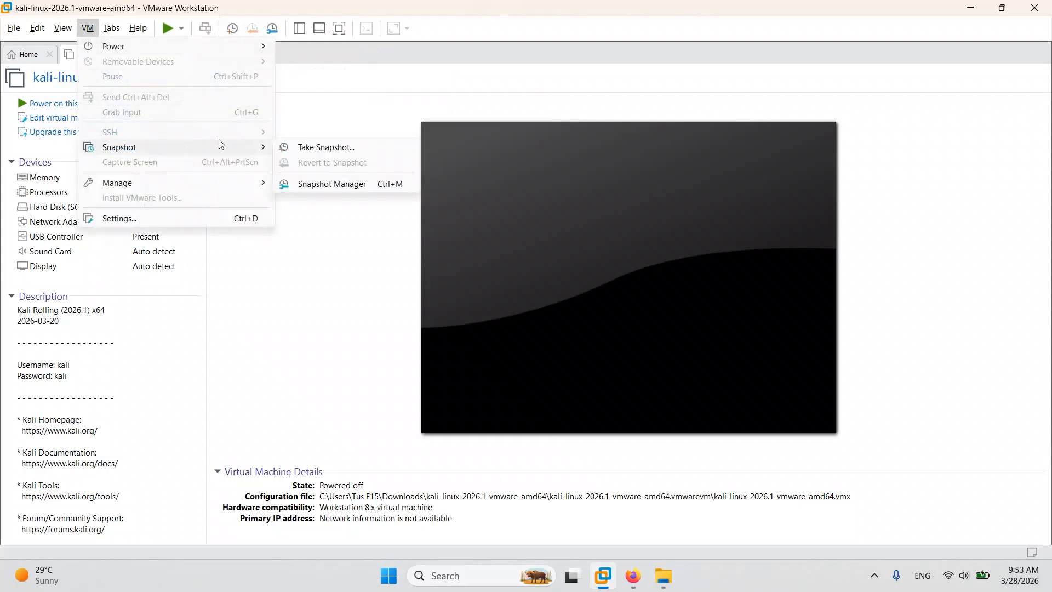
click(313, 181)
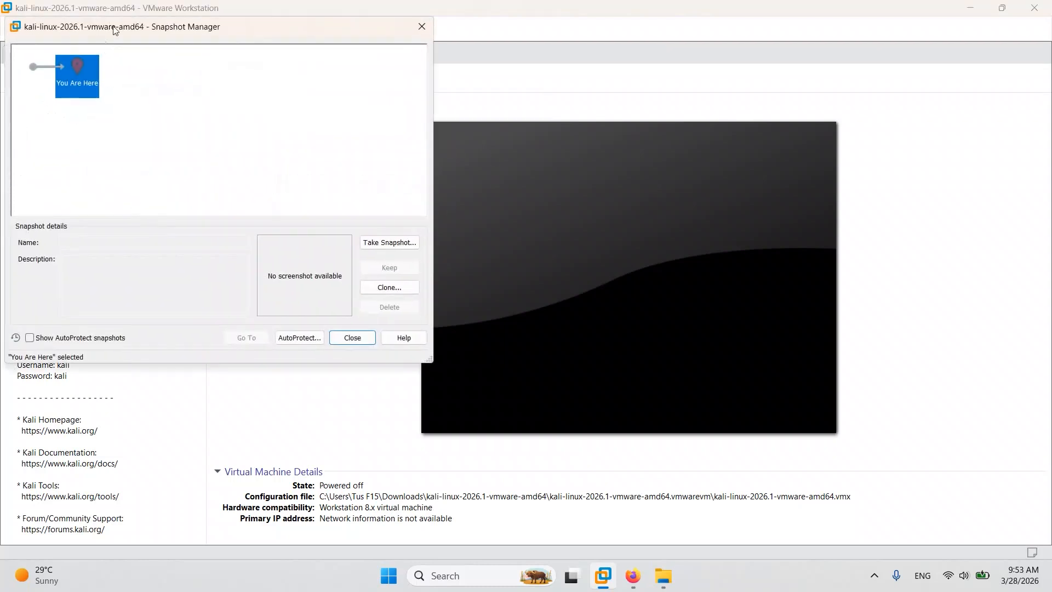
drag(115, 30, 349, 76)
click(623, 290)
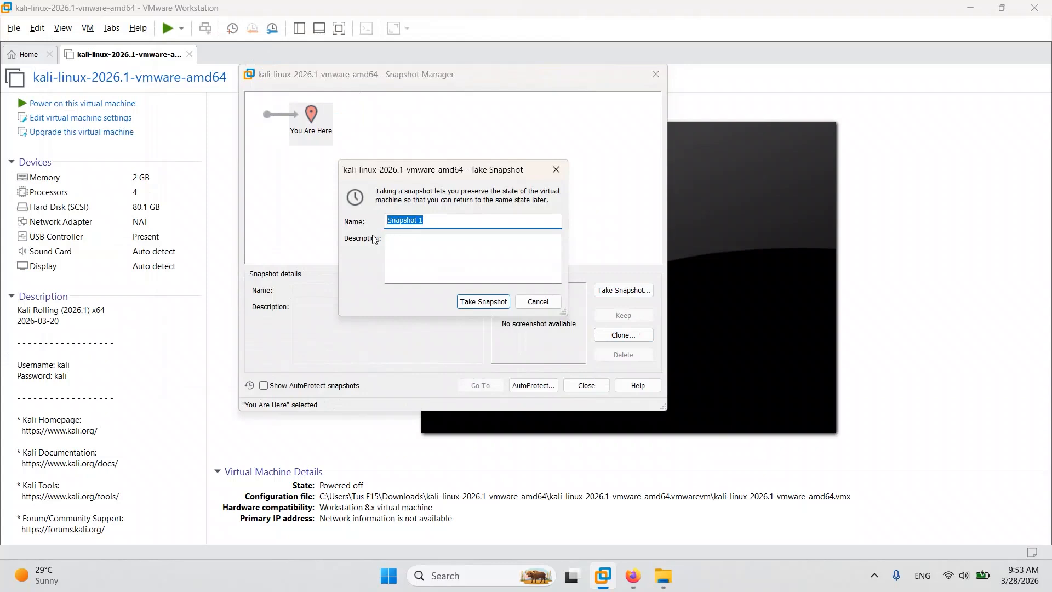
click(405, 246)
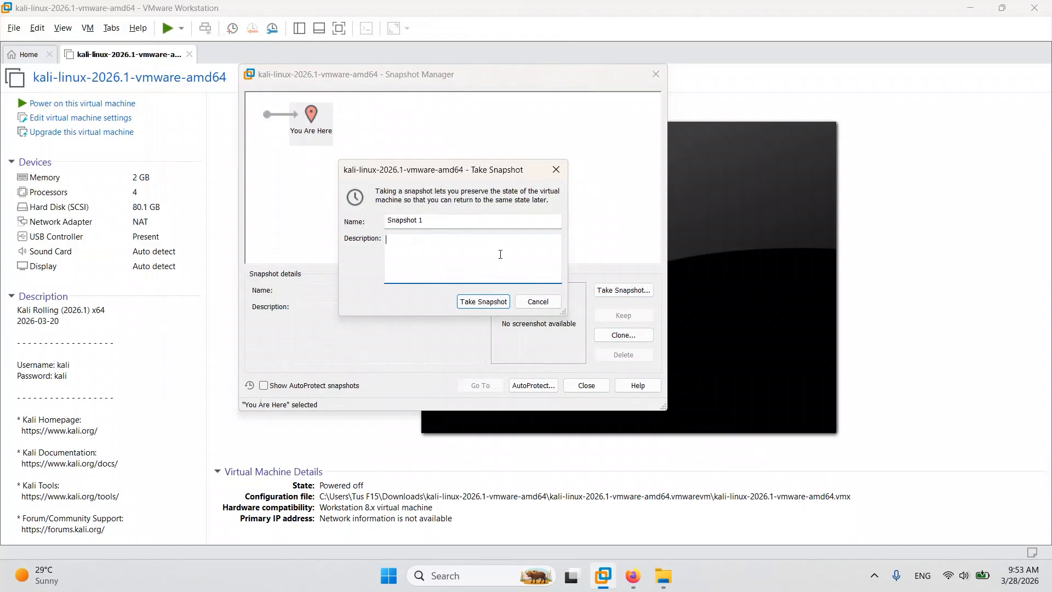
text(origin)
click(490, 305)
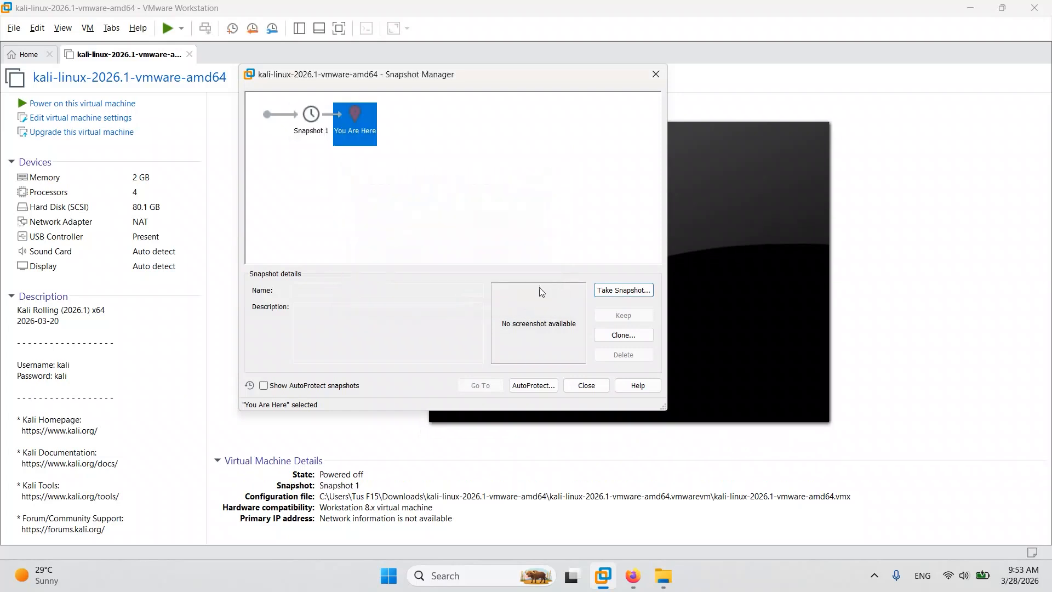
click(306, 118)
click(375, 120)
click(656, 74)
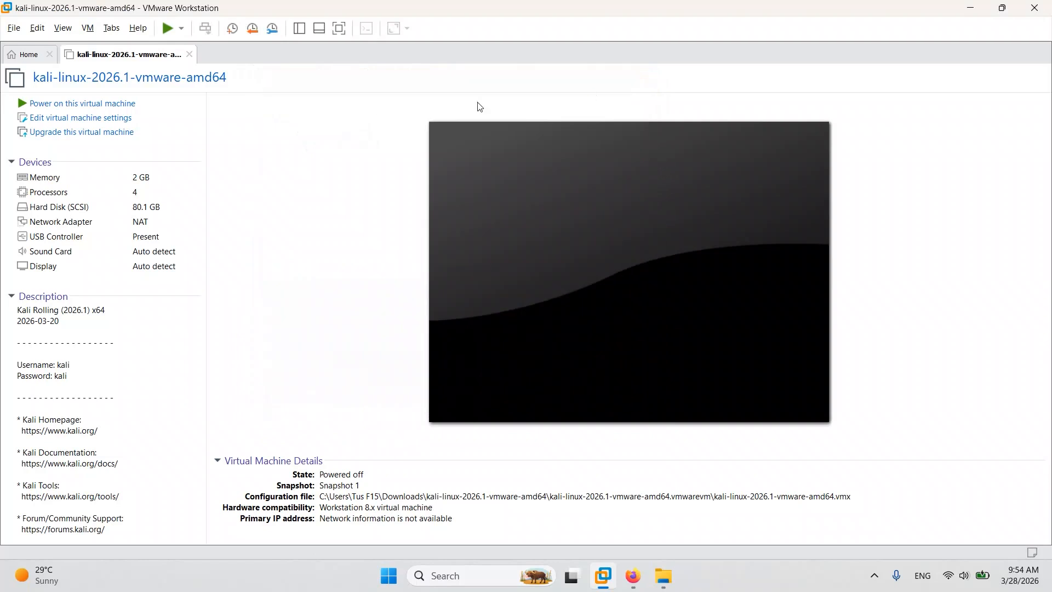
Power on the Kali virtual machine and log in with its default username and password.
click(102, 103)
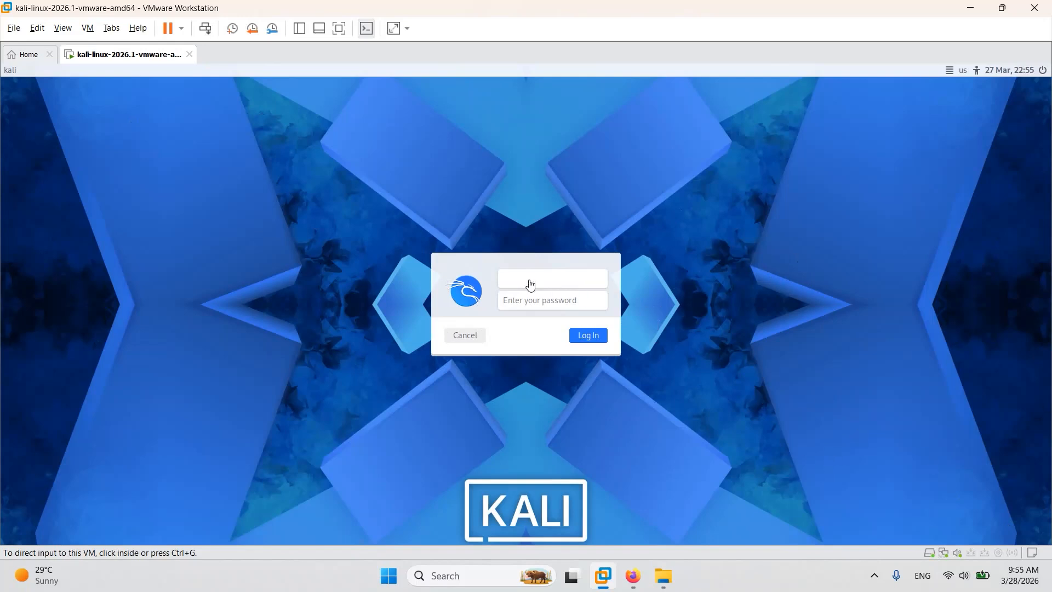
click(509, 280)
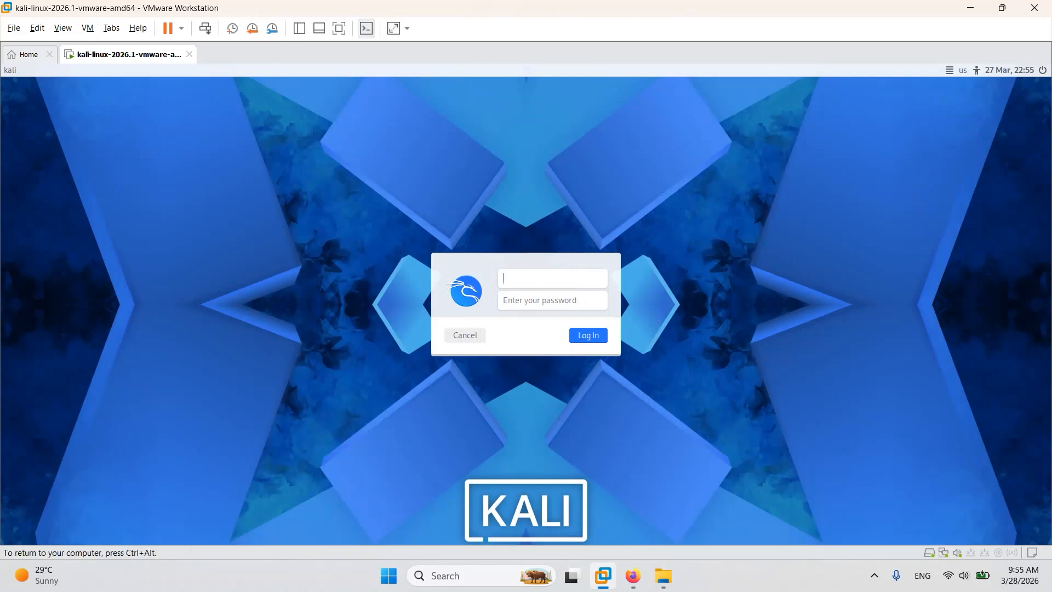
key(Tab)
text(kali)
key(Return)
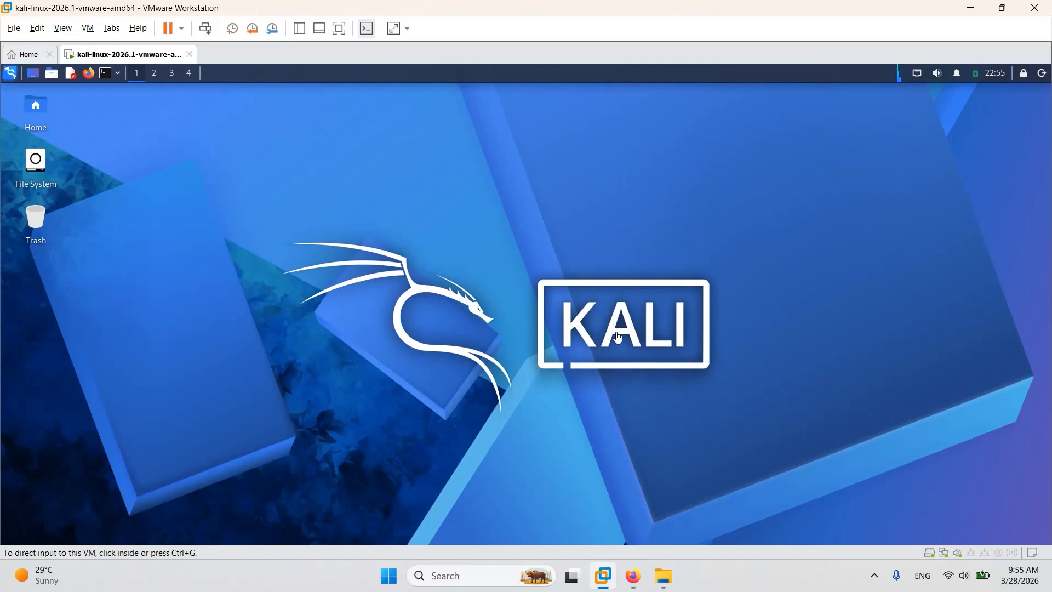
click(516, 287)
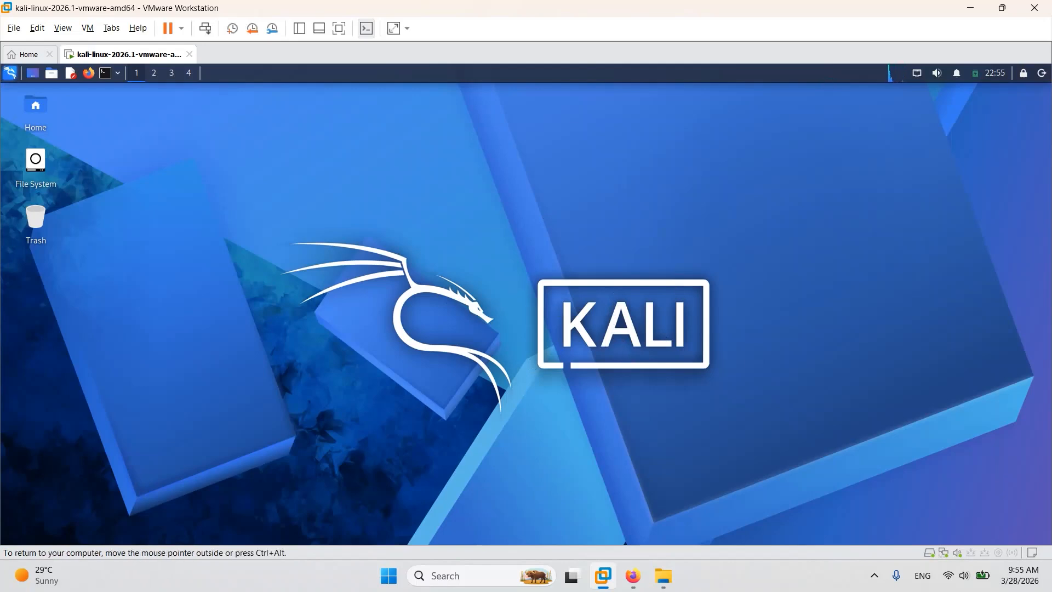
right_click(725, 353)
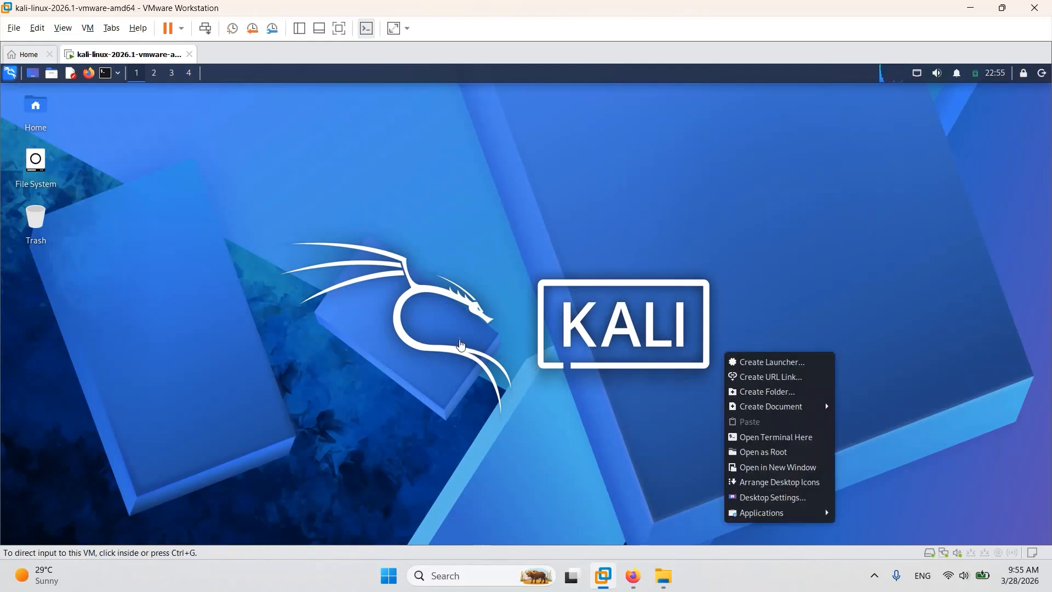
click(516, 300)
drag(510, 299, 715, 369)
drag(484, 288, 716, 371)
right_click(272, 195)
click(399, 204)
drag(378, 205, 531, 283)
drag(428, 203, 570, 258)
key(ctrl+alt)
click(434, 210)
right_click(364, 176)
click(405, 258)
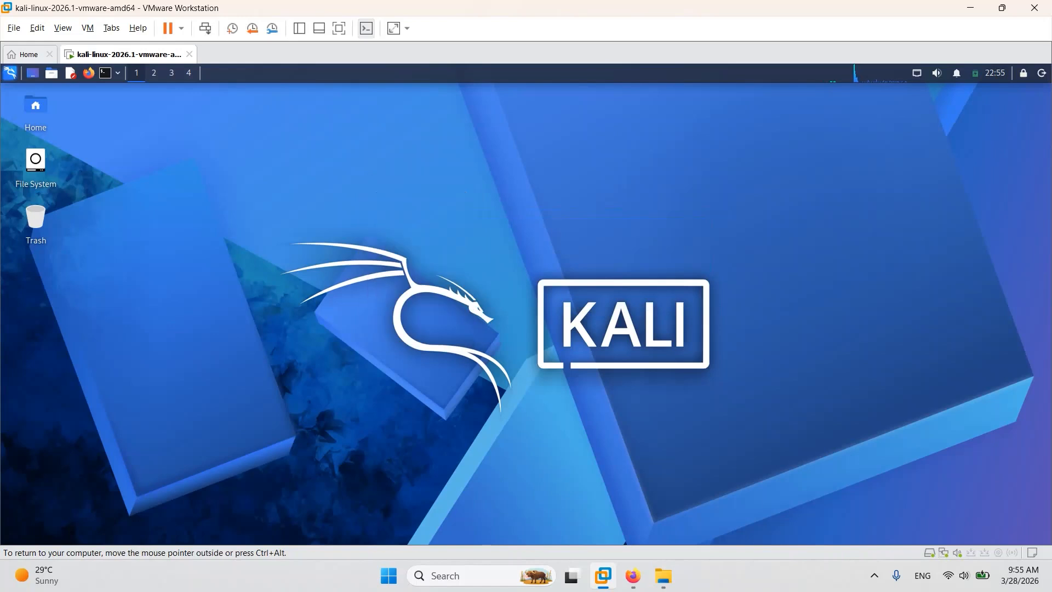
key(ctrl+alt)
click(464, 134)
click(458, 127)
Open the Kali desktop settings and set the wallpaper to kali-glitch.jpg.
right_click(336, 233)
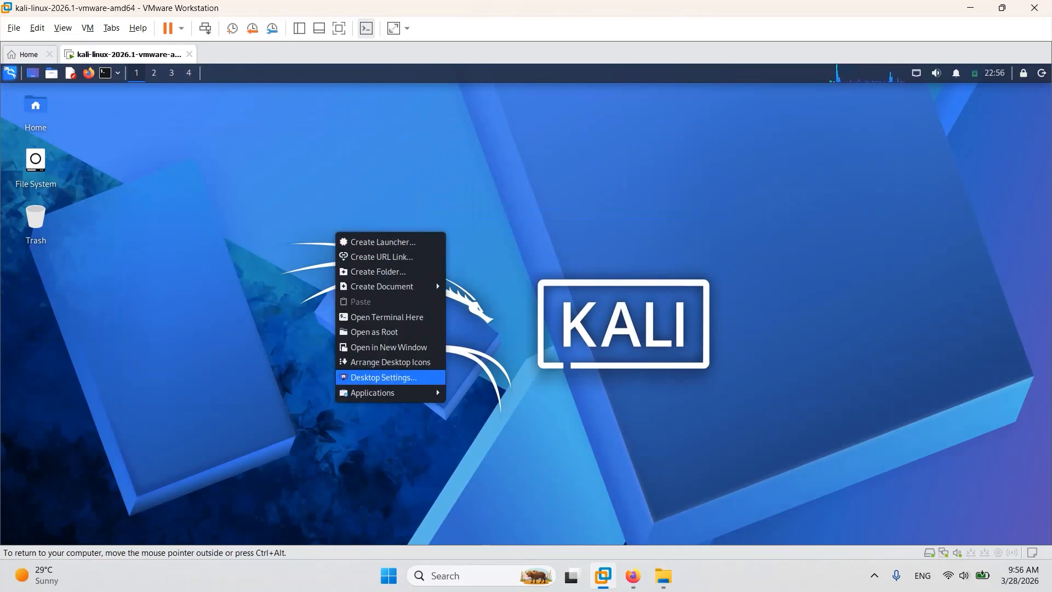
click(384, 377)
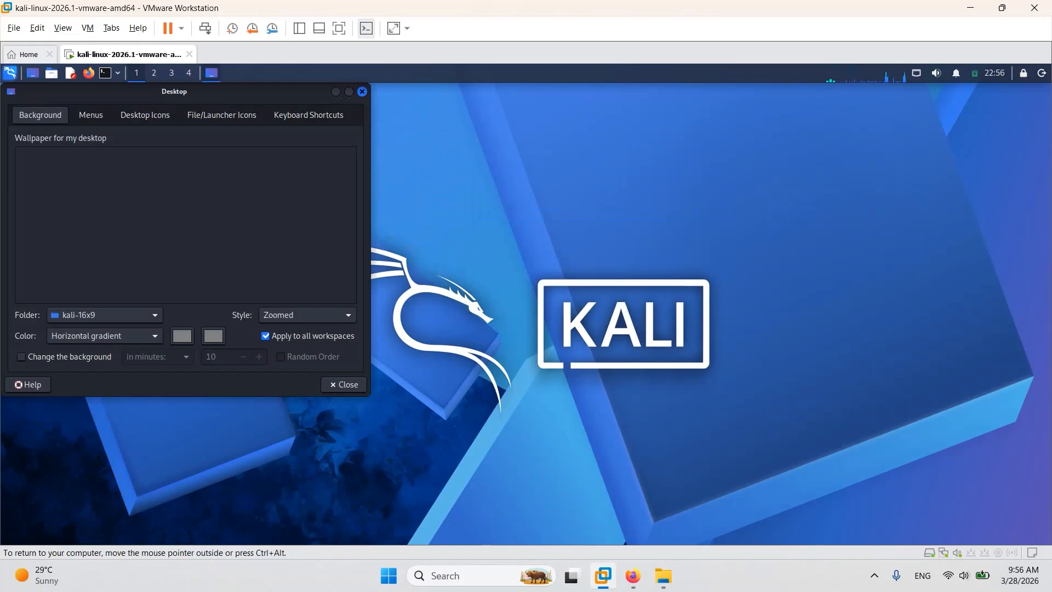
drag(219, 92, 527, 155)
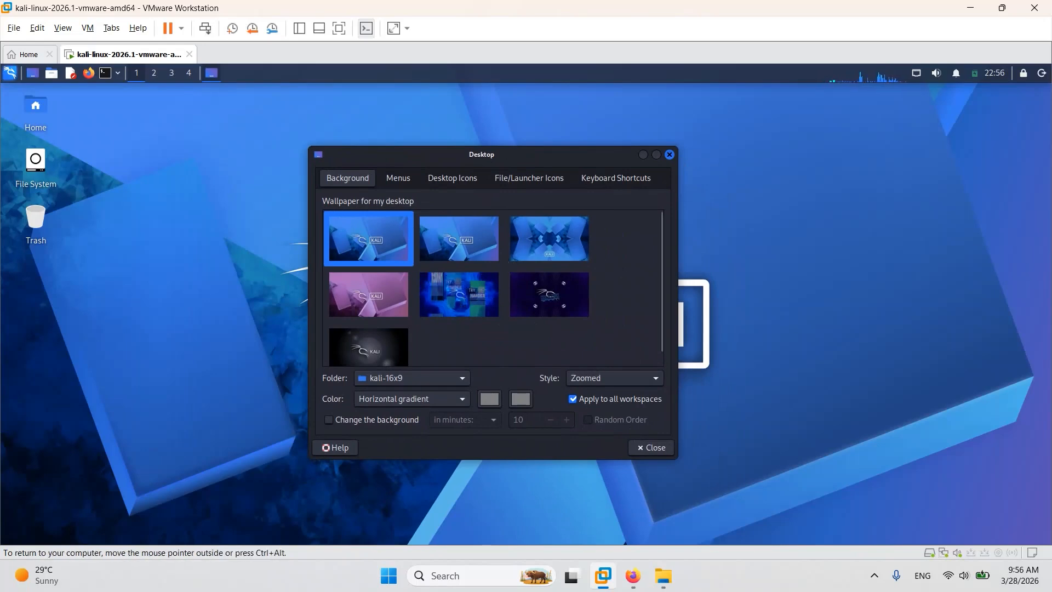
click(459, 295)
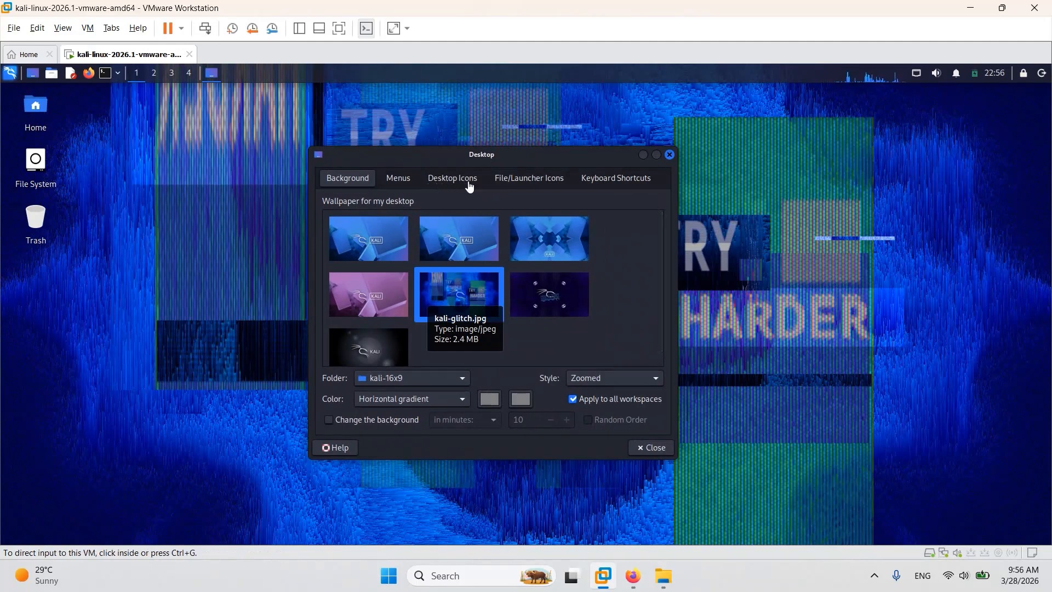
Enable "Single click to activate items" and "Underline text on hover" for the desktop icons.
click(400, 181)
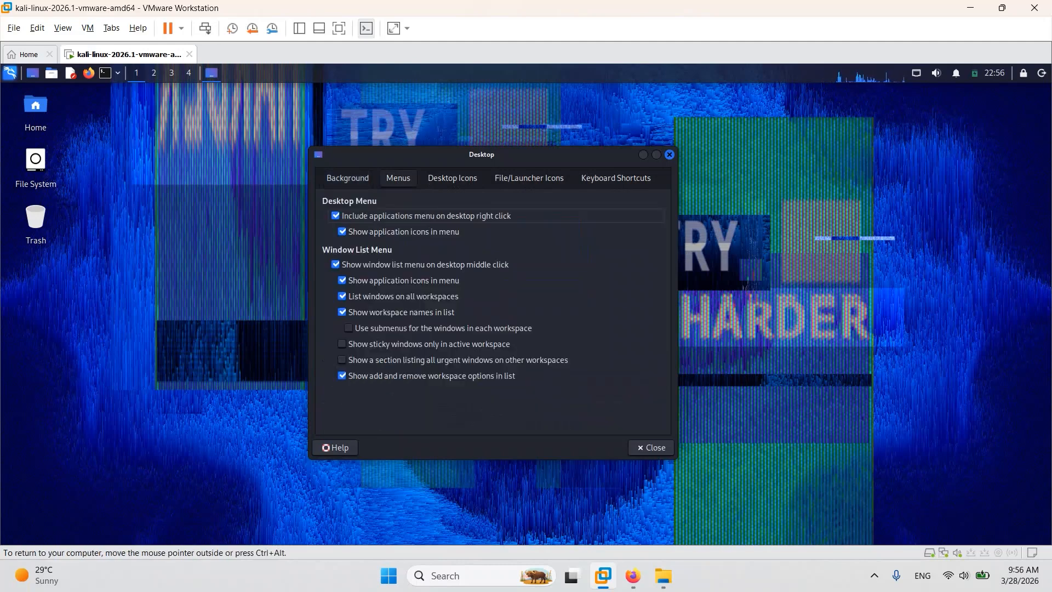
click(452, 178)
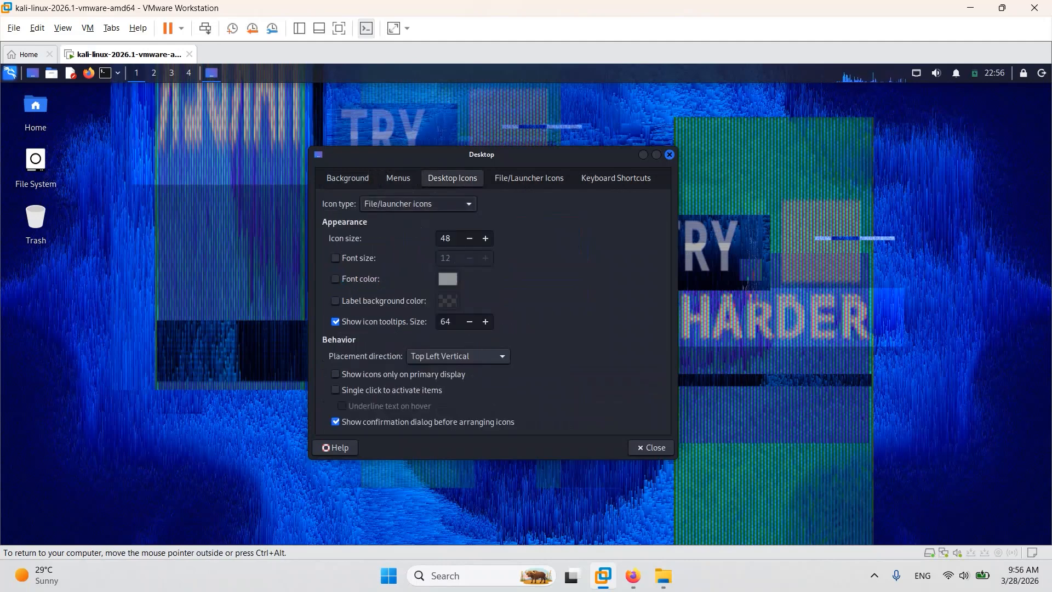
key(ctrl+alt)
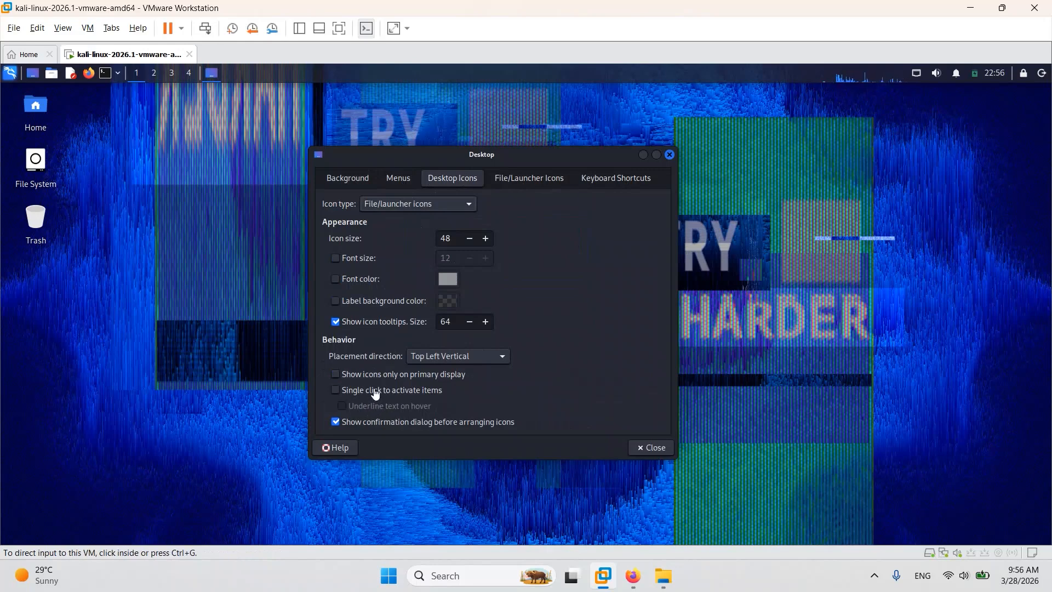
click(336, 399)
click(336, 390)
key(ctrl+alt)
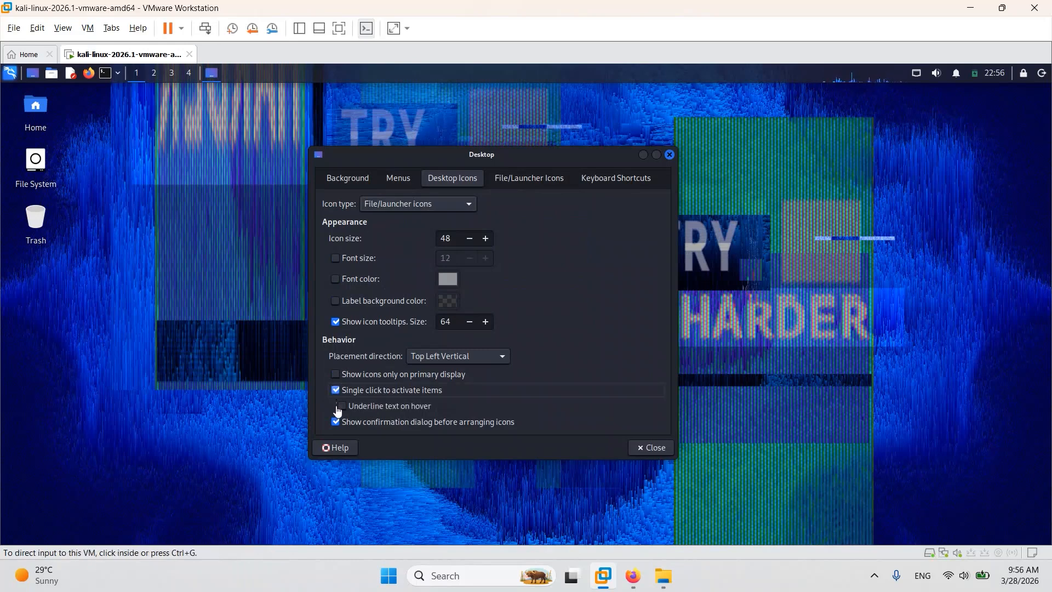
click(338, 407)
click(342, 406)
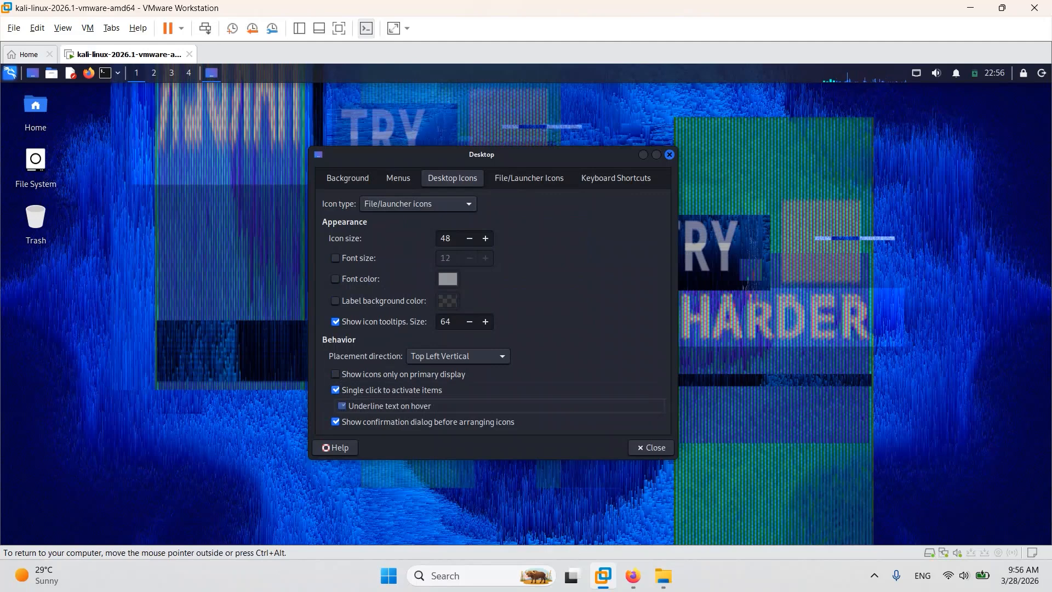
key(ctrl+alt)
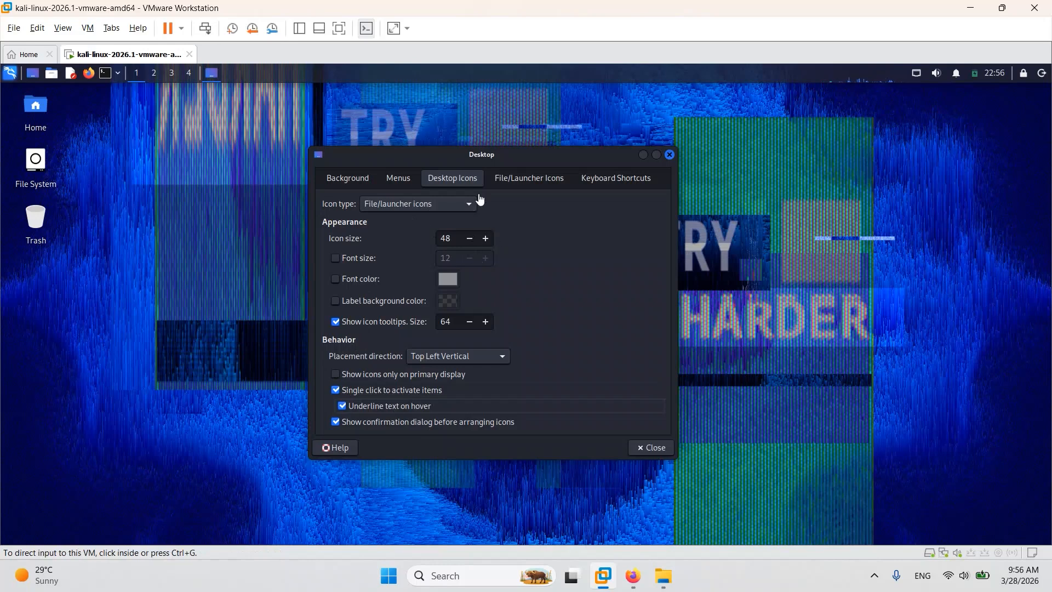
Review the File/Launcher Icons and Keyboard Shortcuts settings of the desktop, and close the settings dialog.
click(527, 181)
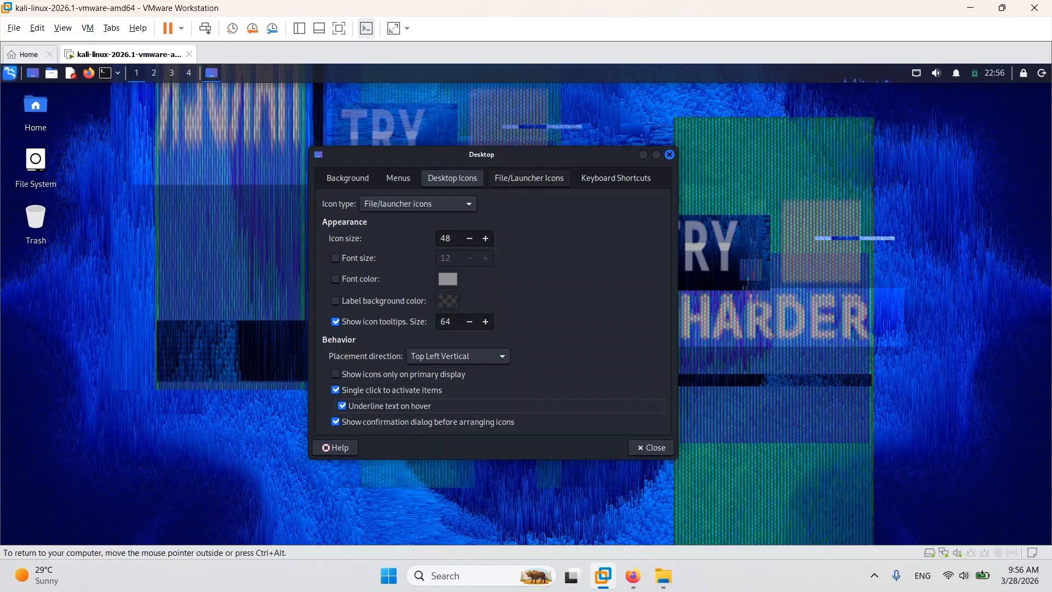
click(527, 180)
key(ctrl+alt)
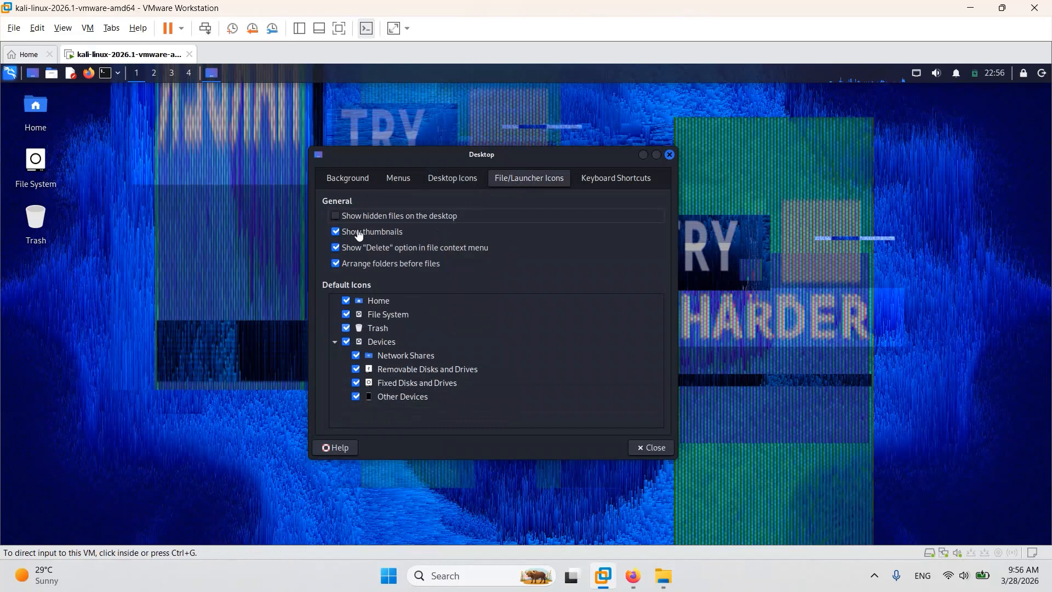
click(616, 179)
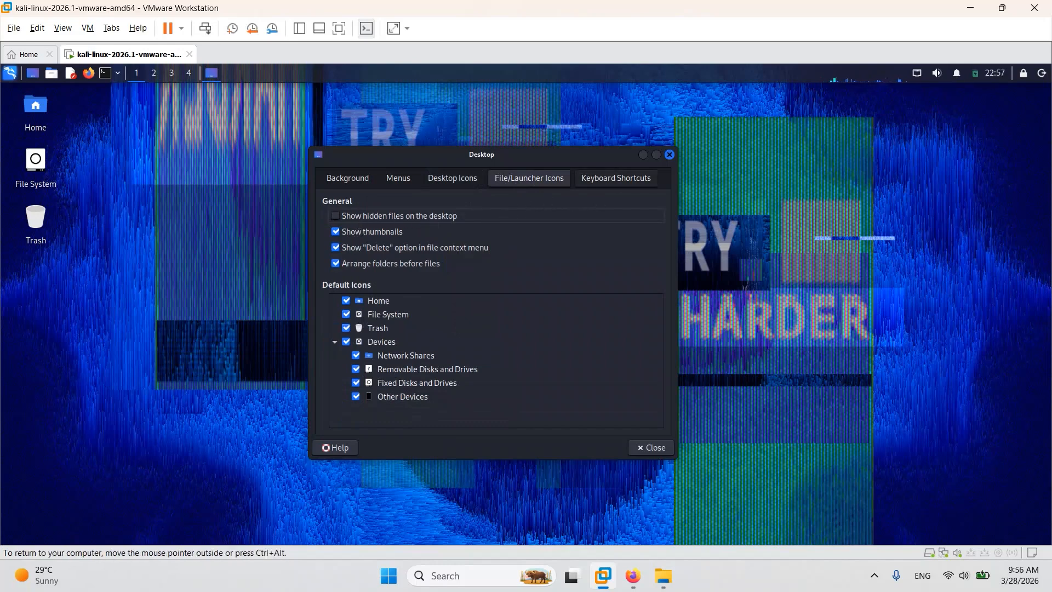
click(616, 179)
click(756, 329)
key(ctrl+alt)
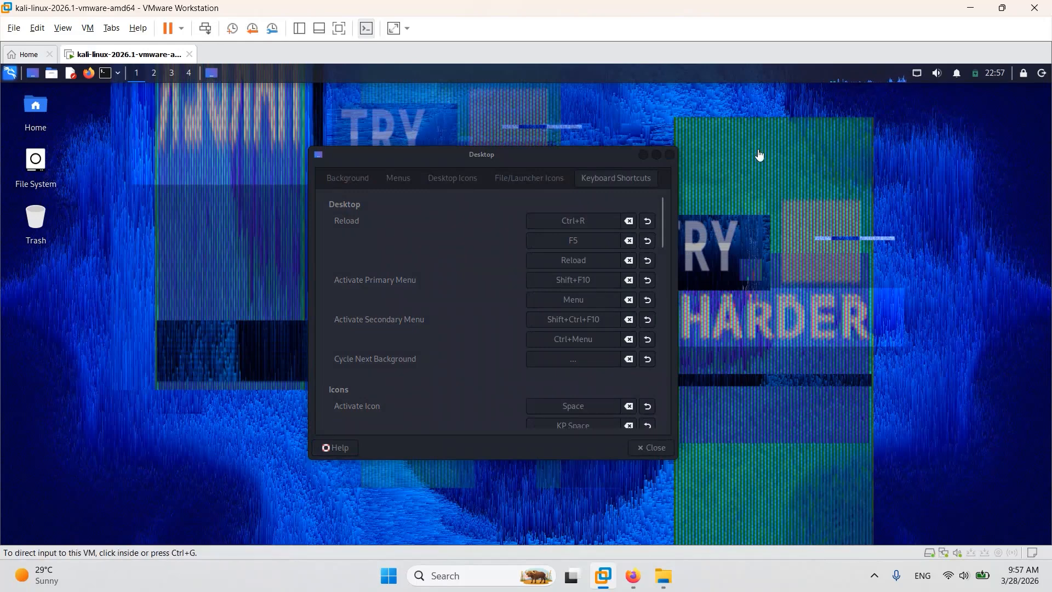
click(669, 155)
click(669, 154)
right_click(370, 238)
key(Escape)
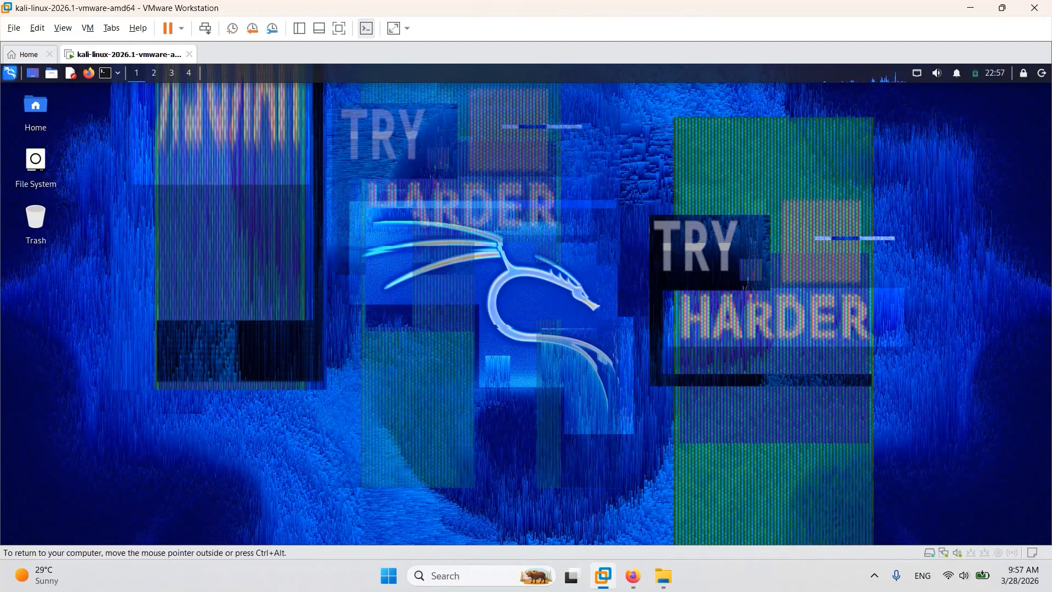
Open a terminal in Kali, maximize its window and enlarge its text several levels.
click(105, 73)
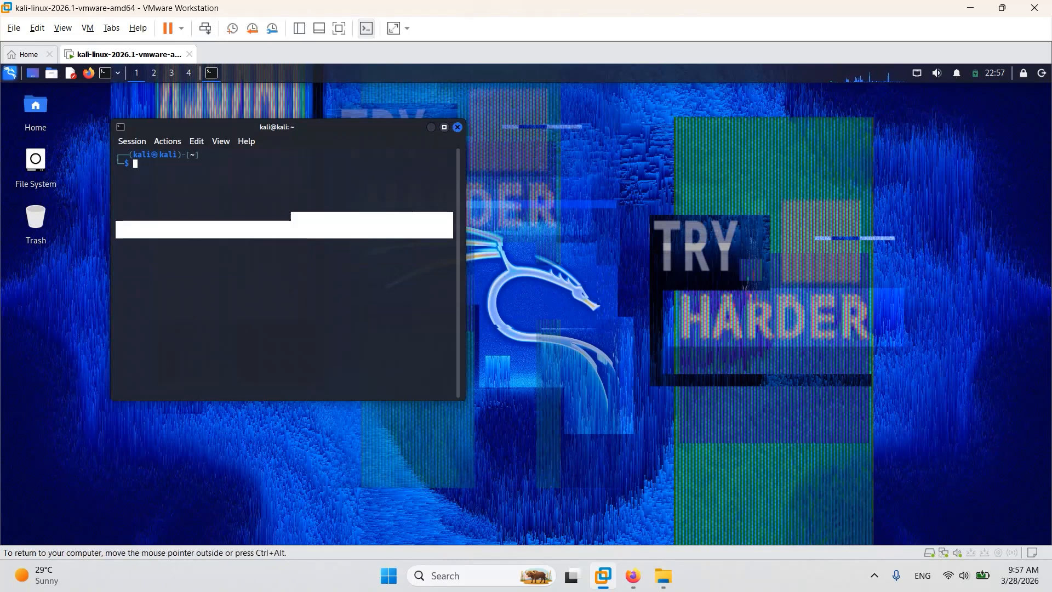
click(444, 128)
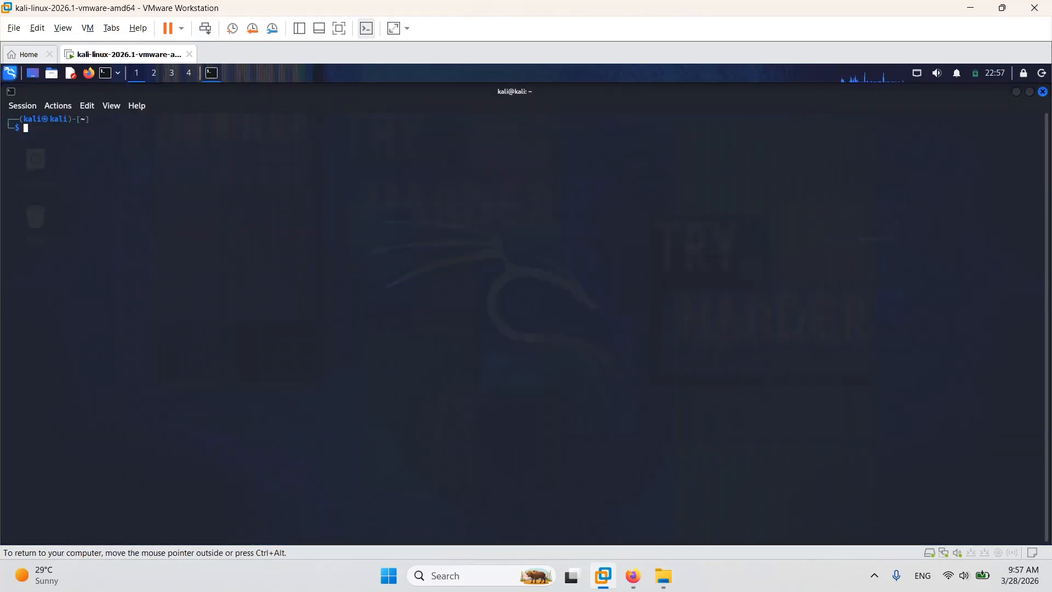
key(ctrl+plus)
key(ctrl+plus)
key(ctrl+plus)
key(ctrl+plus)
key(ctrl+plus)
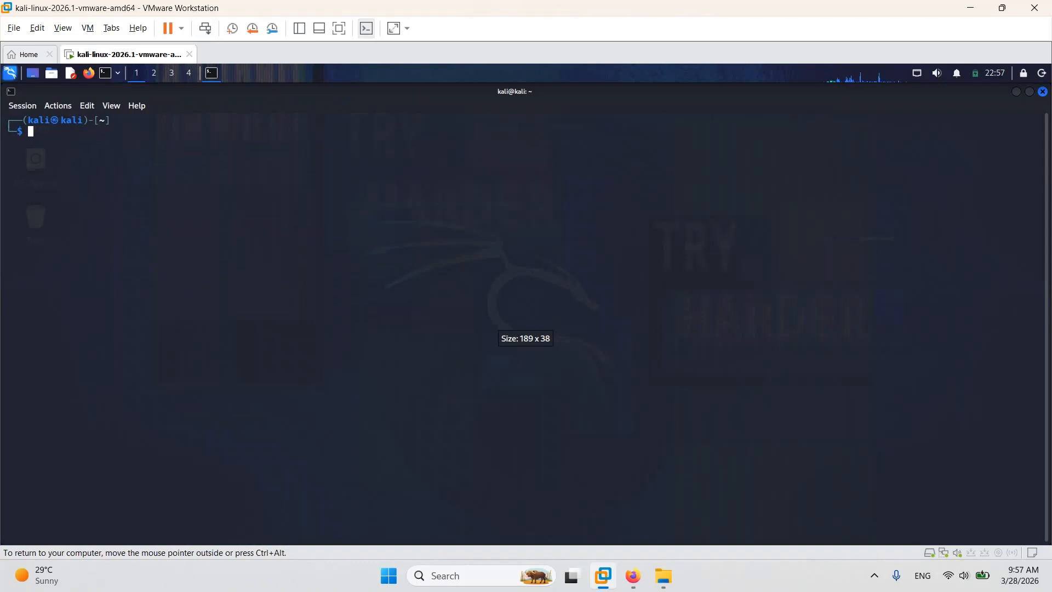
key(ctrl+plus)
key(ctrl+plus)
key(ctrl+plus)
key(ctrl+plus)
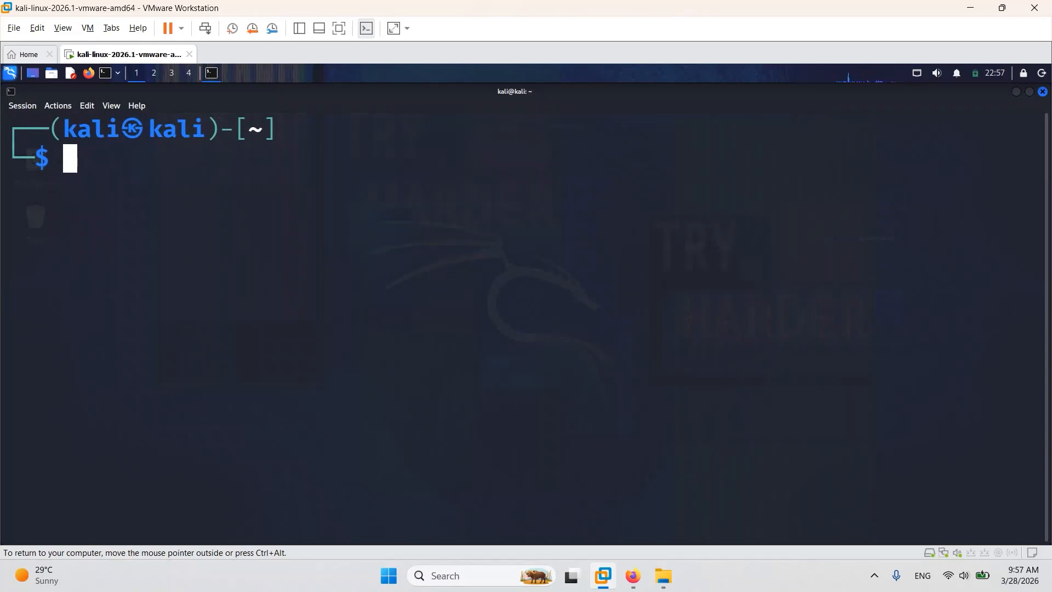
key(ctrl+plus)
key(ctrl+plus)
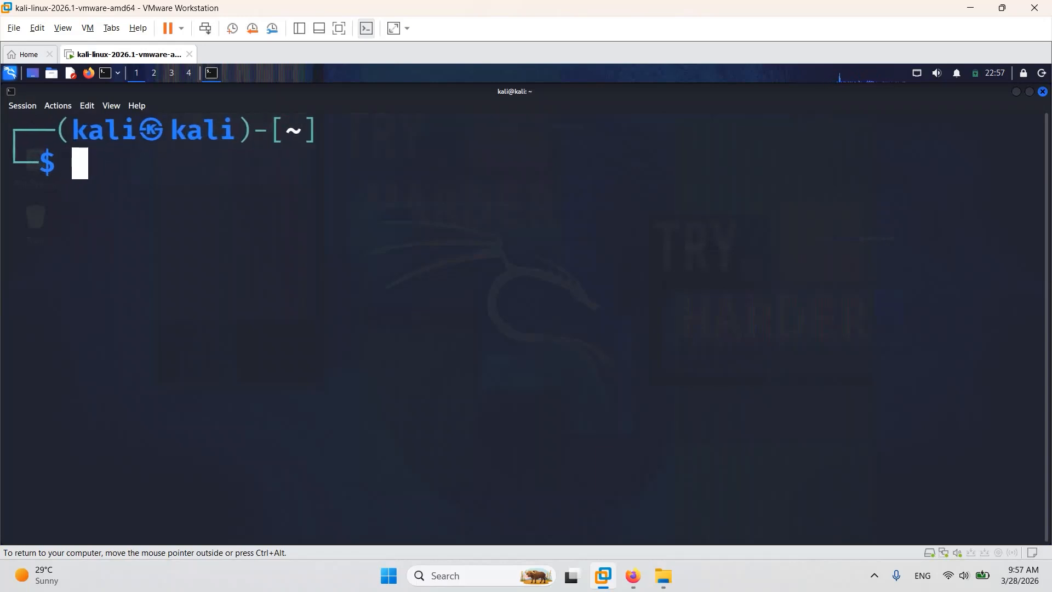
Reduce the terminal's text size slightly for comfortable reading and clear the stray equals signs from the prompt.
key(ctrl+minus)
key(ctrl+minus)
key(ctrl+minus)
key(ctrl+minus)
key(ctrl+minus)
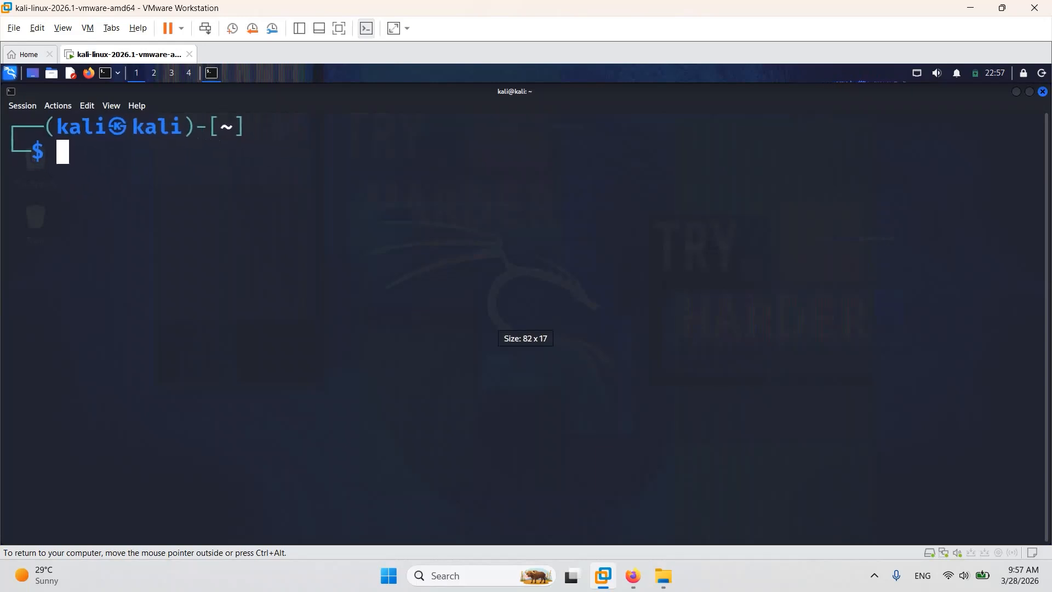
text(=)
key(BackSpace)
key(ctrl+plus)
key(ctrl+plus)
text(===)
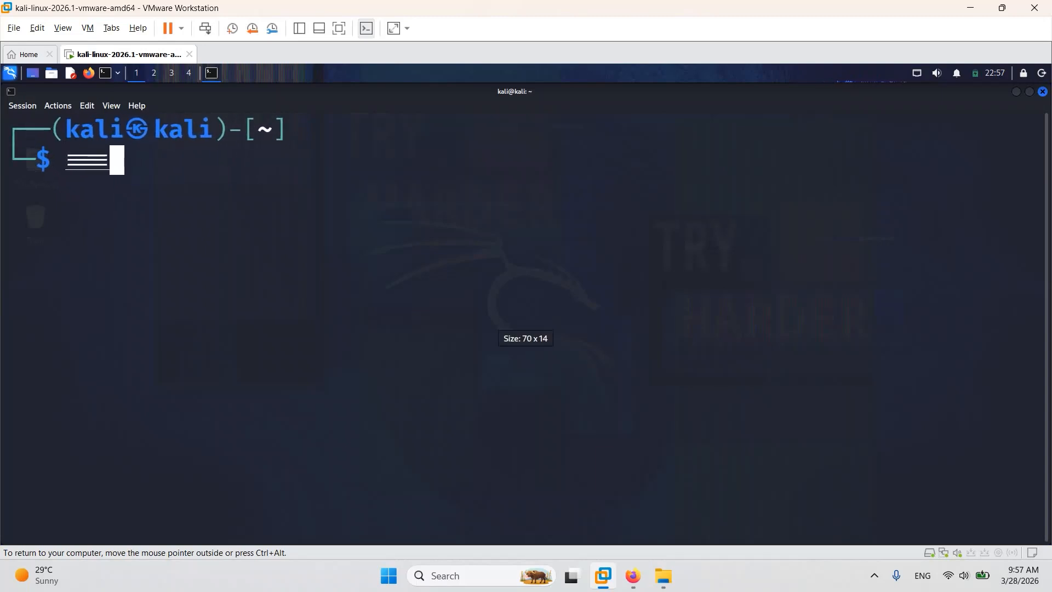
key(BackSpace)
key(BackSpace)
key(ctrl+minus)
key(ctrl+minus)
text(===)
key(BackSpace)
key(BackSpace)
key(BackSpace)
key(ctrl+plus)
key(ctrl+plus)
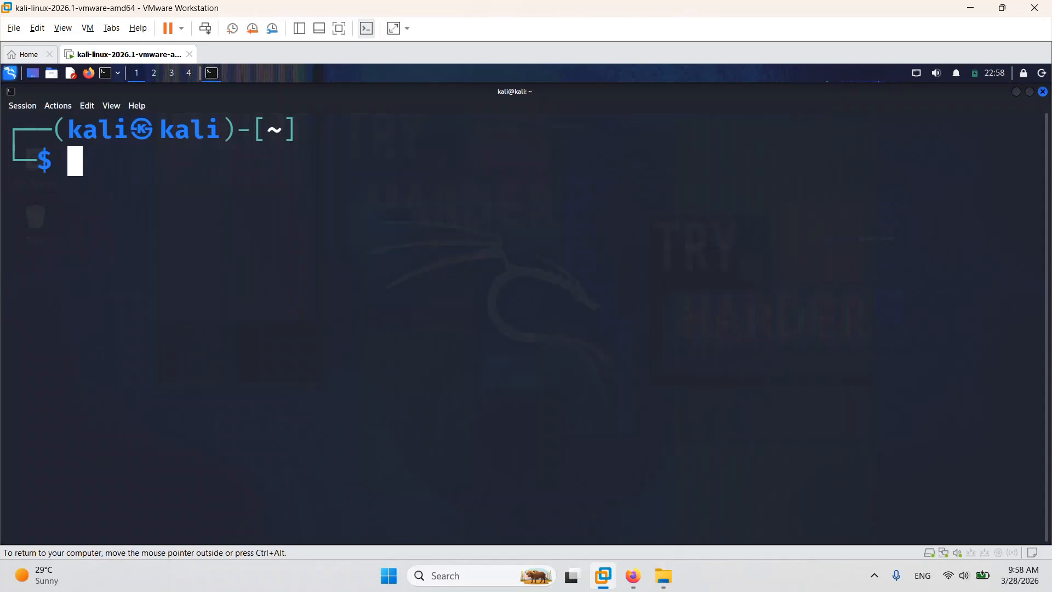
Run whoami in the Kali terminal to show which user account is logged in.
key(ctrl+alt)
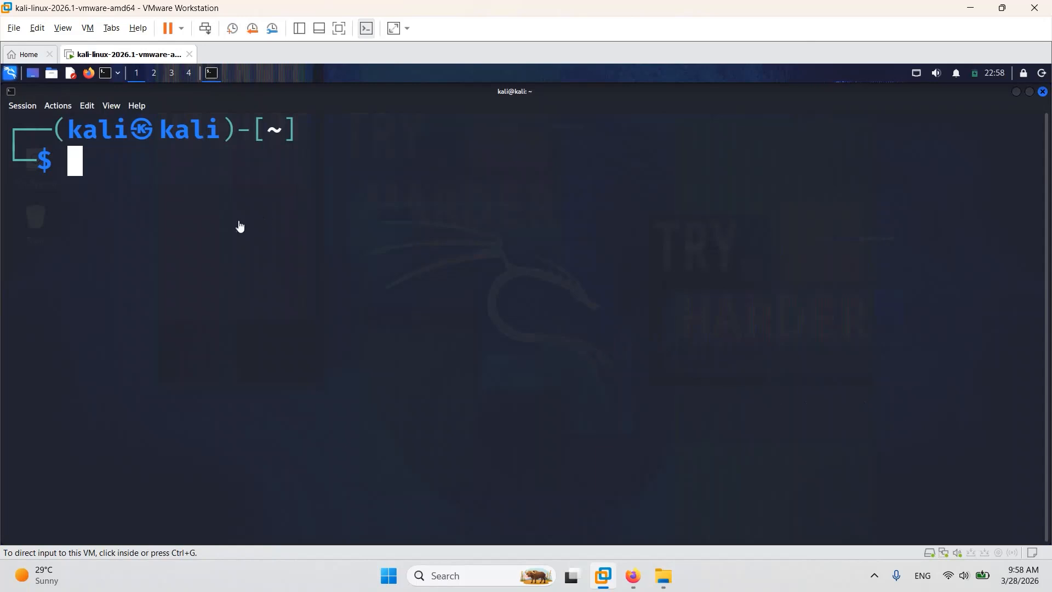
click(82, 159)
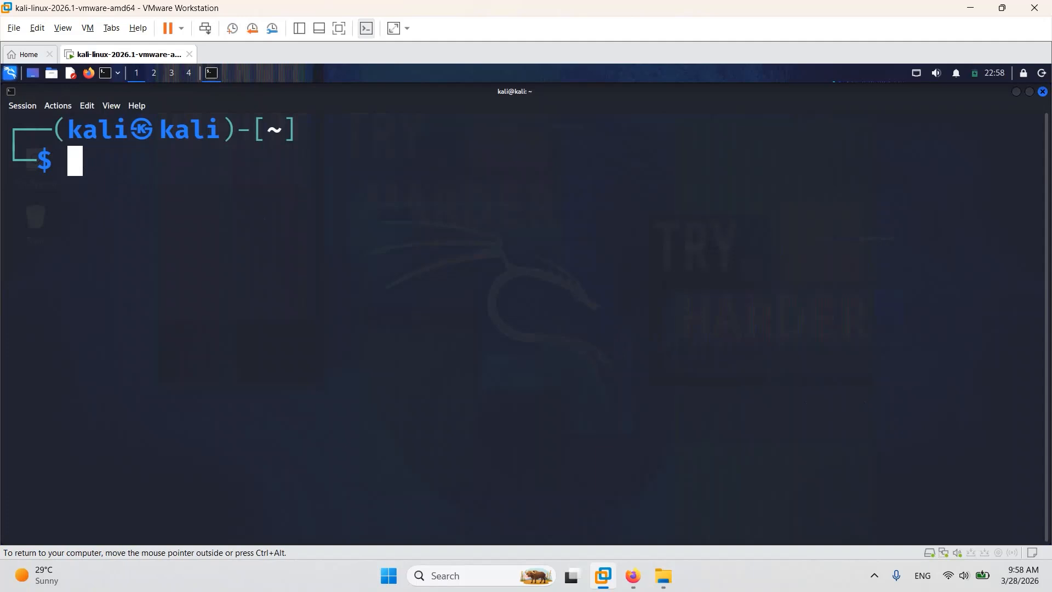
text(whp)
key(BackSpace)
text(o)
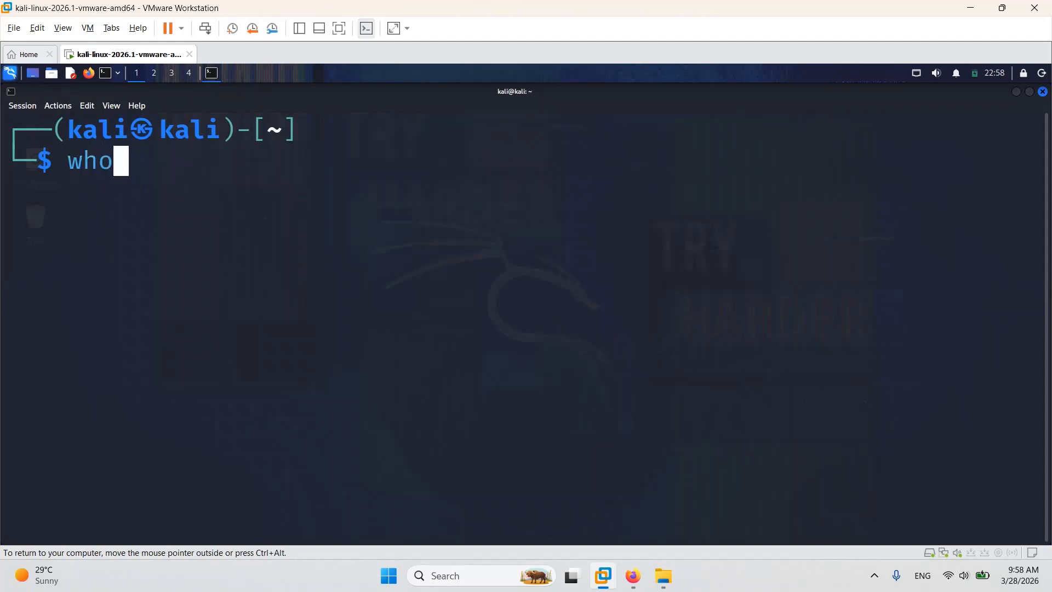
text(ami)
key(Return)
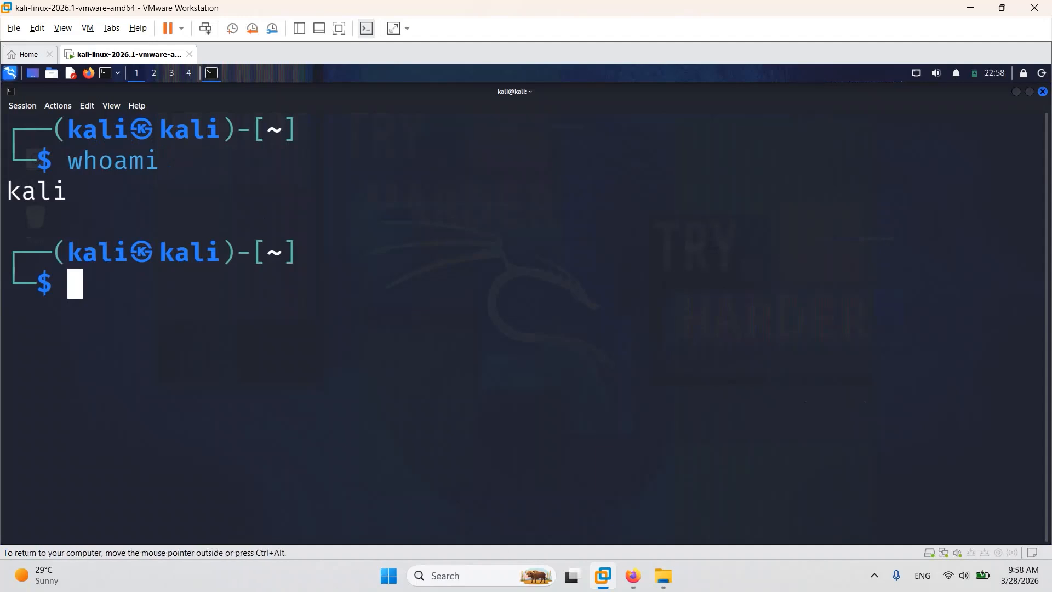
key(ctrl+alt)
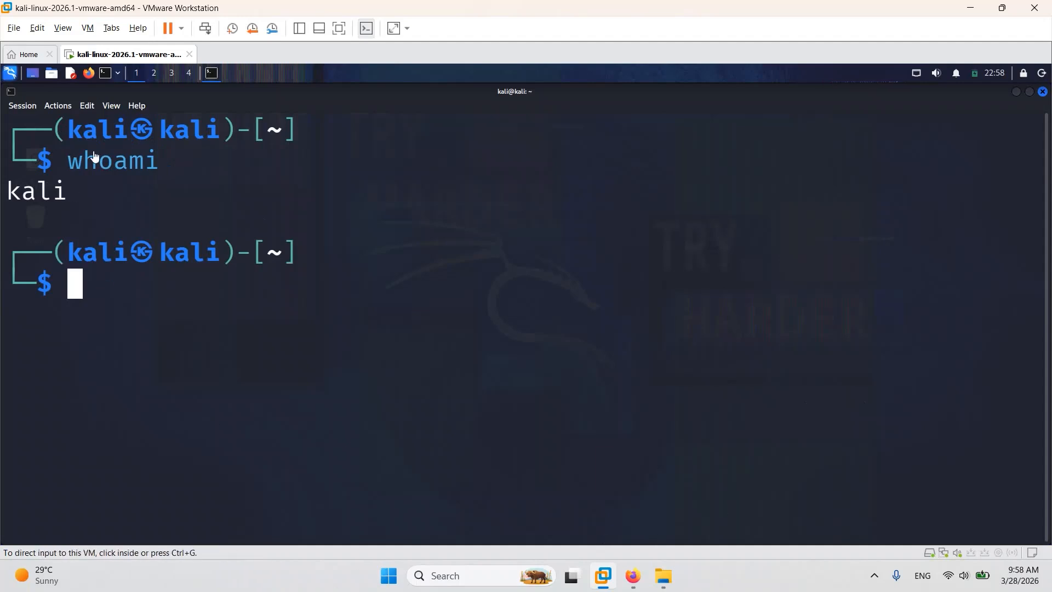
List the contents of the current directory with ls, print its path with pwd, and release input from the VM.
click(161, 176)
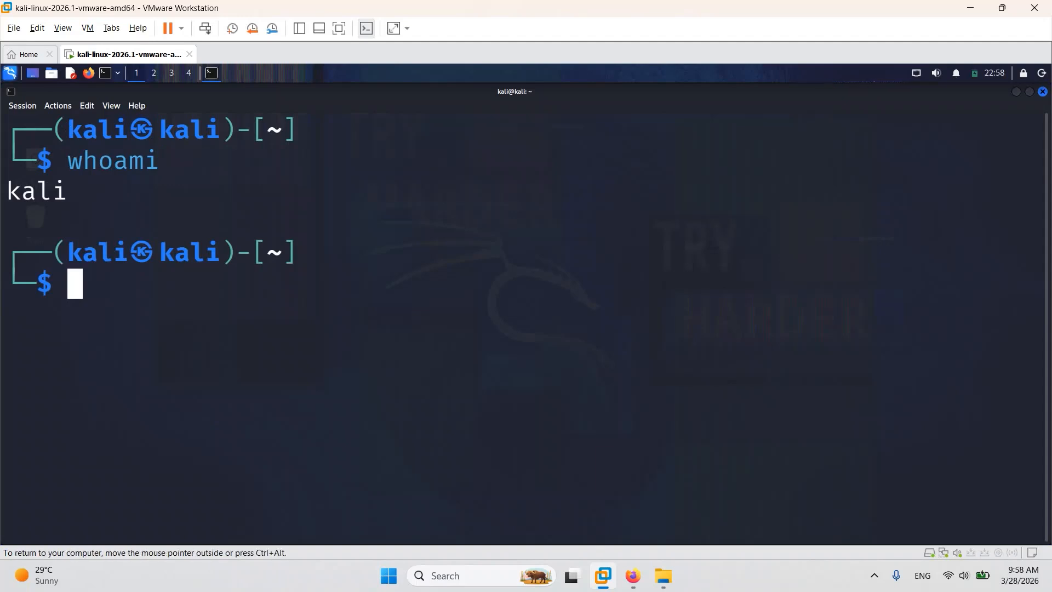
text(ls)
key(Return)
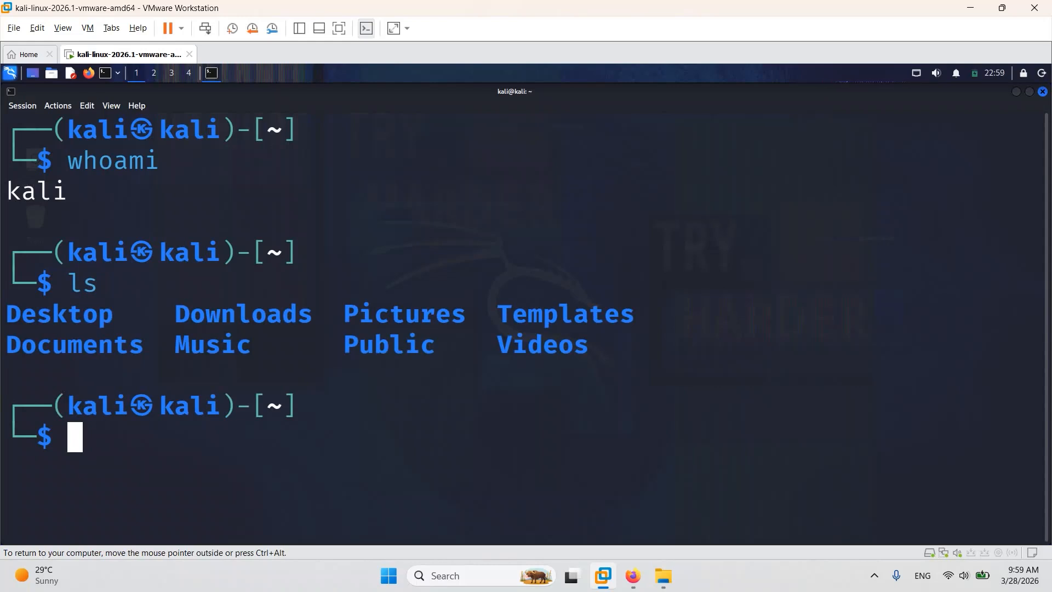
text(pwd)
key(Return)
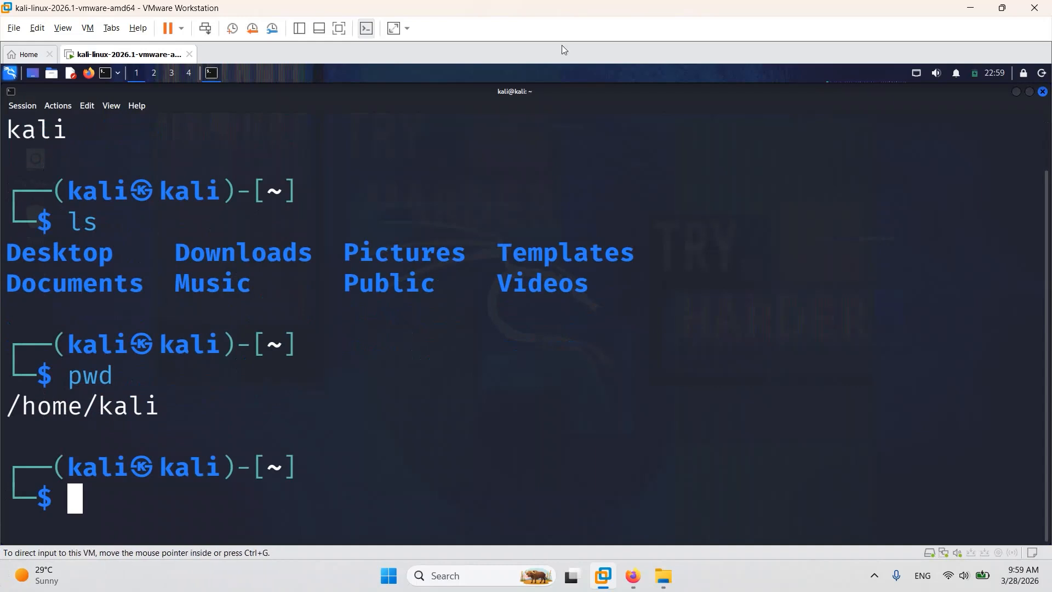
key(ctrl+alt)
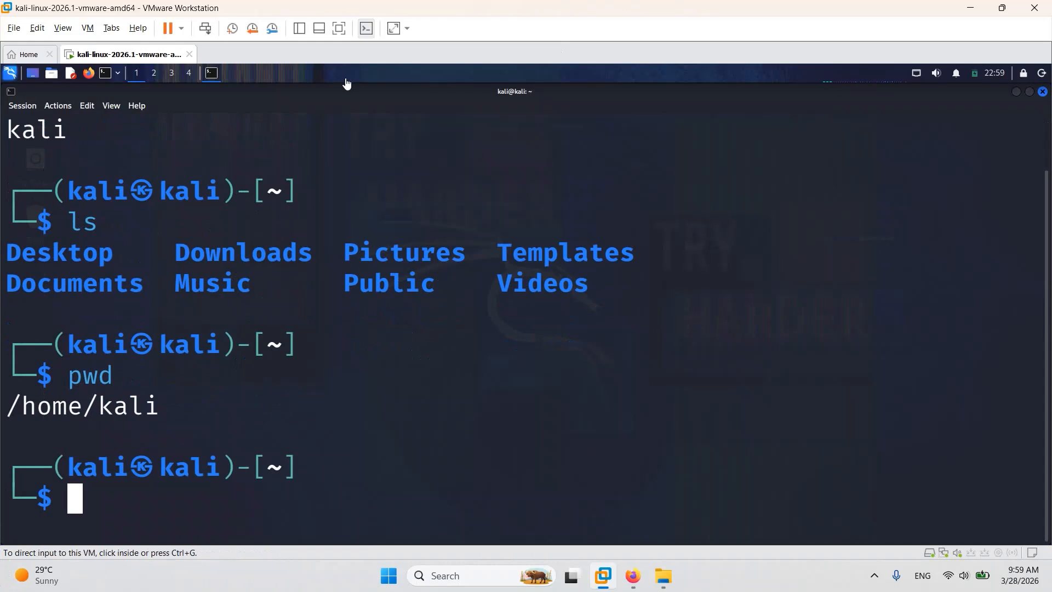